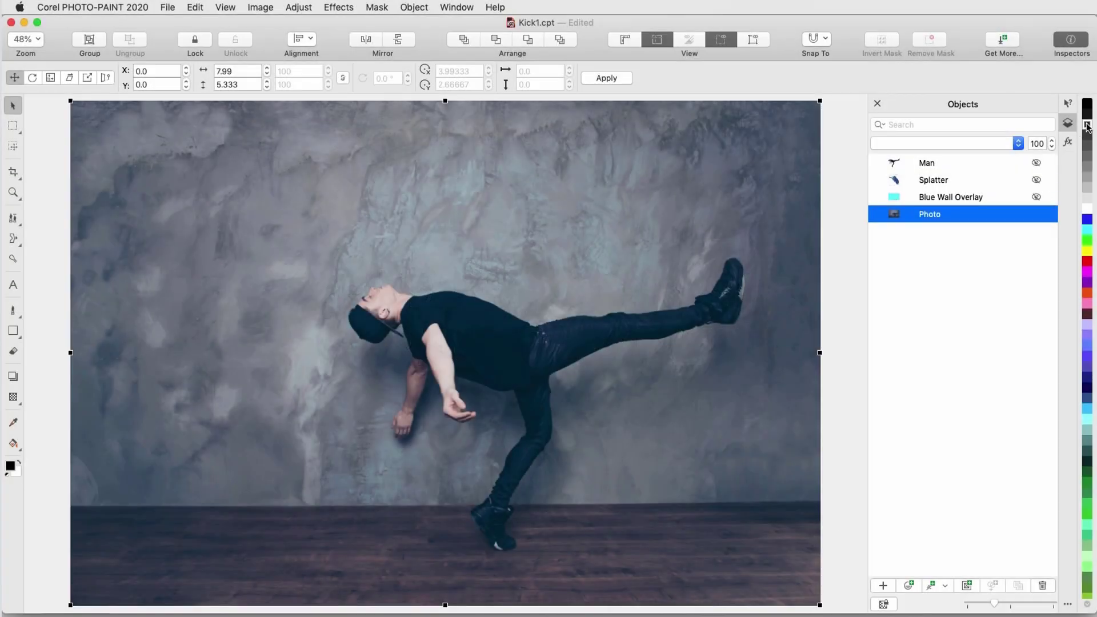
# - Add a Colorize effect to the photo with hue 237 and saturation 68
pyautogui.click(1068, 142)
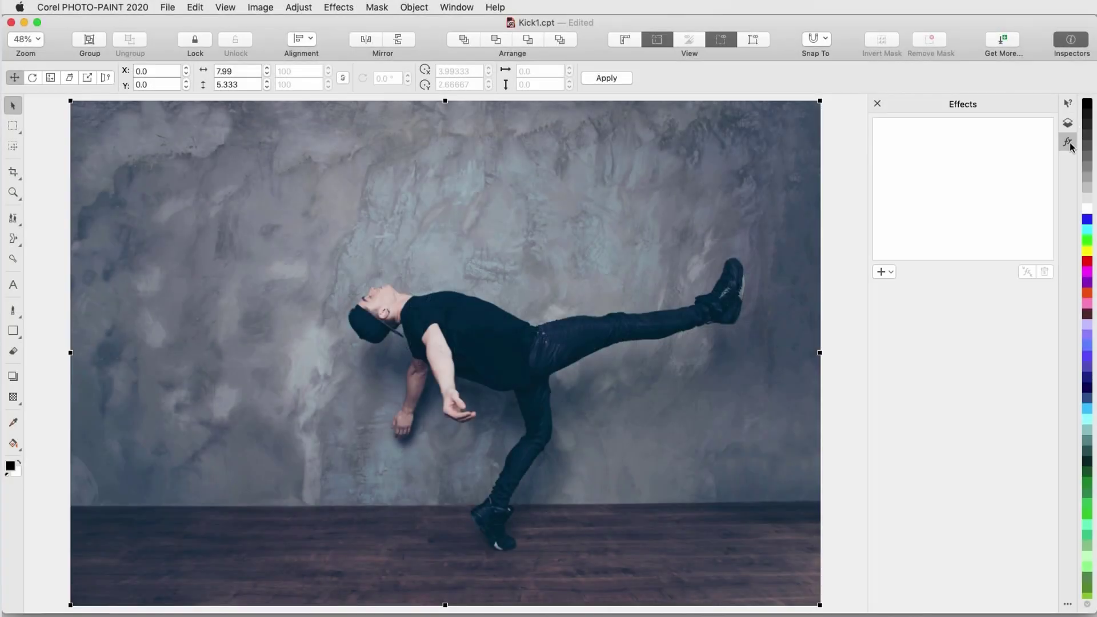
pyautogui.click(887, 272)
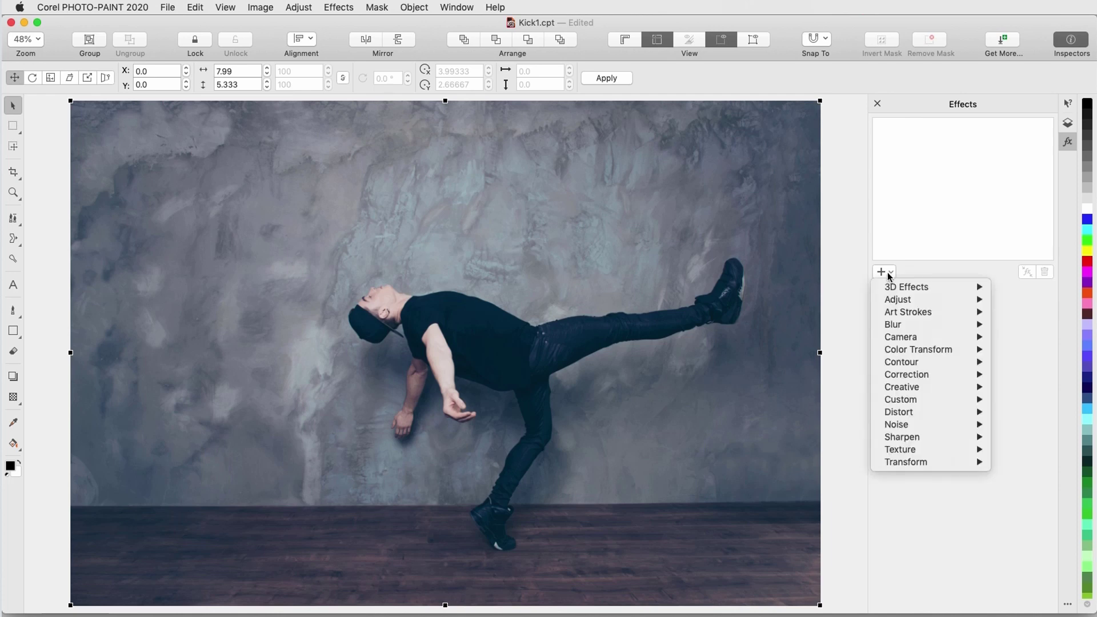
pyautogui.moveTo(938, 339)
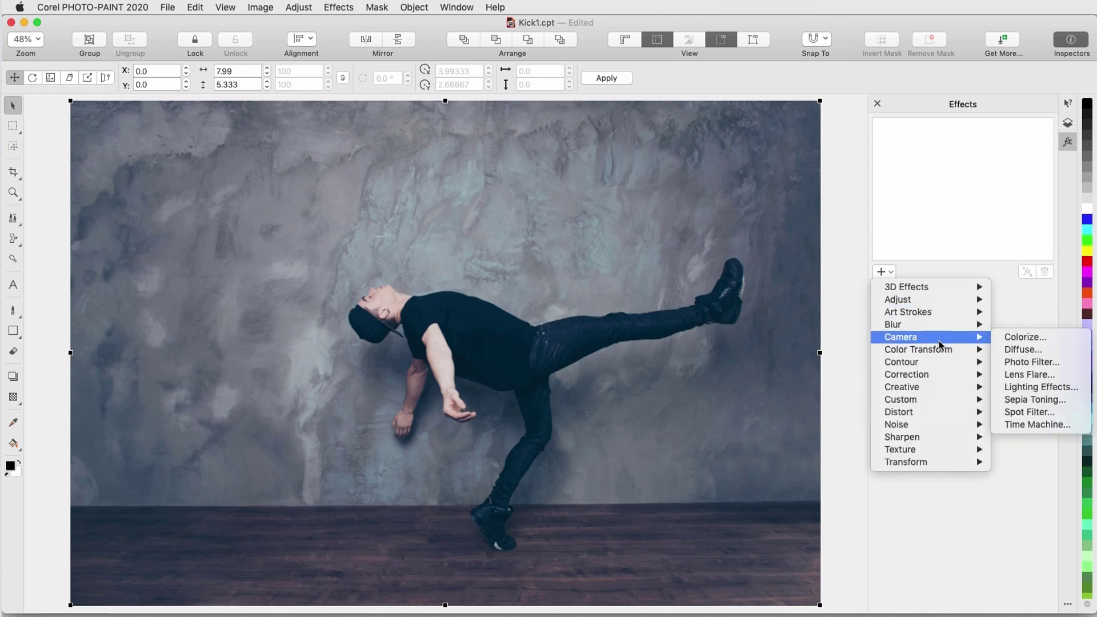
pyautogui.click(1015, 336)
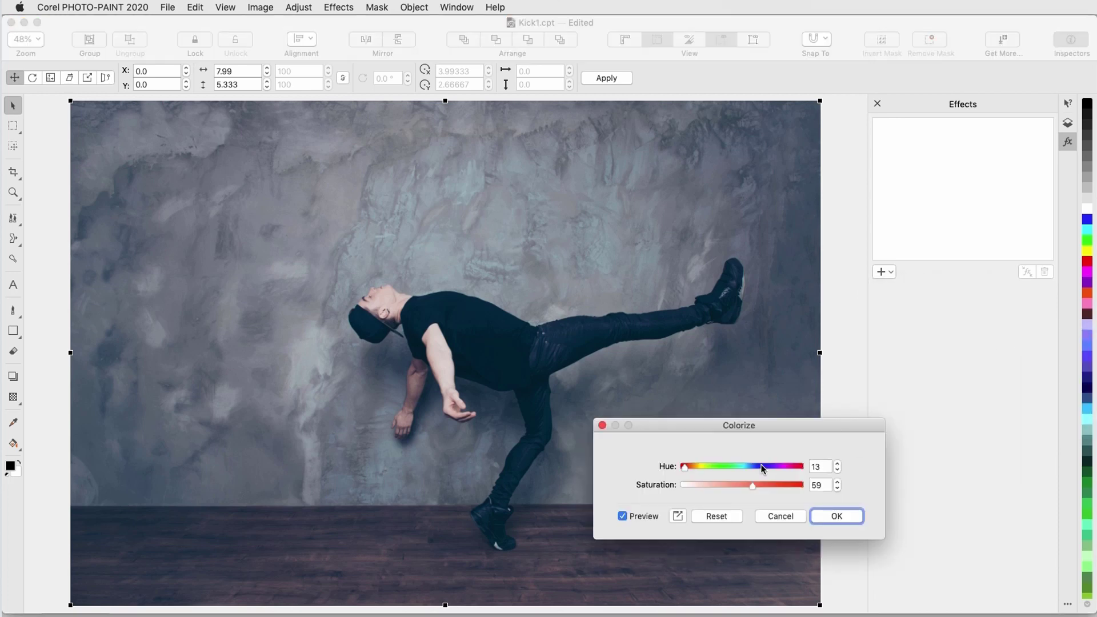
pyautogui.click(761, 465)
pyautogui.click(764, 483)
pyautogui.click(822, 516)
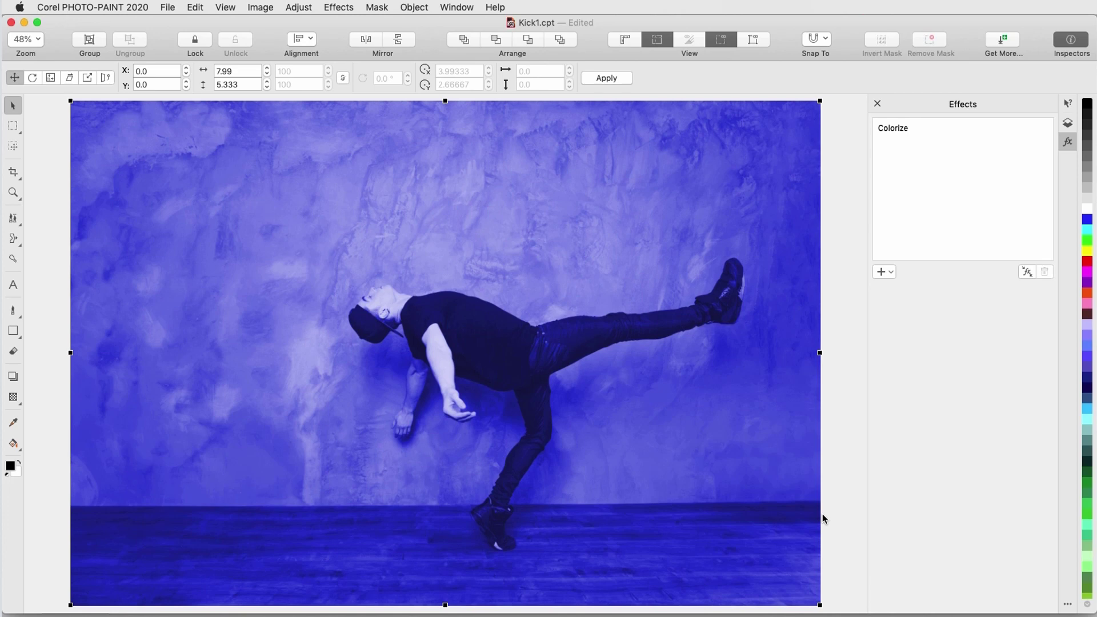
# - Add a Watercolor effect with Granulation 22, Water amount 24 and Bleed 25
pyautogui.click(889, 272)
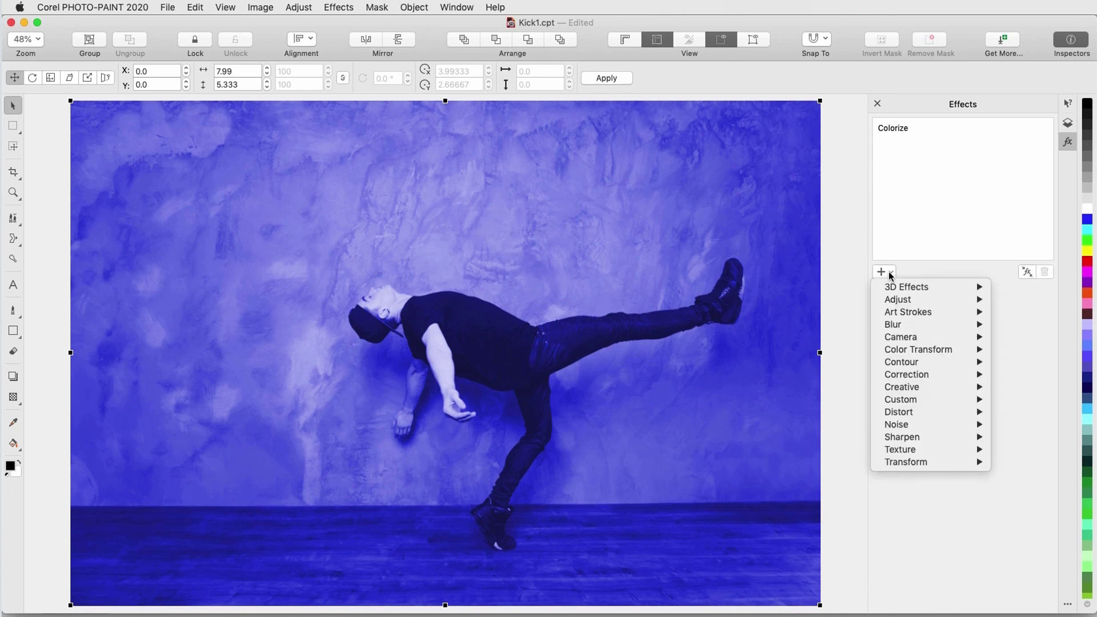
pyautogui.moveTo(891, 313)
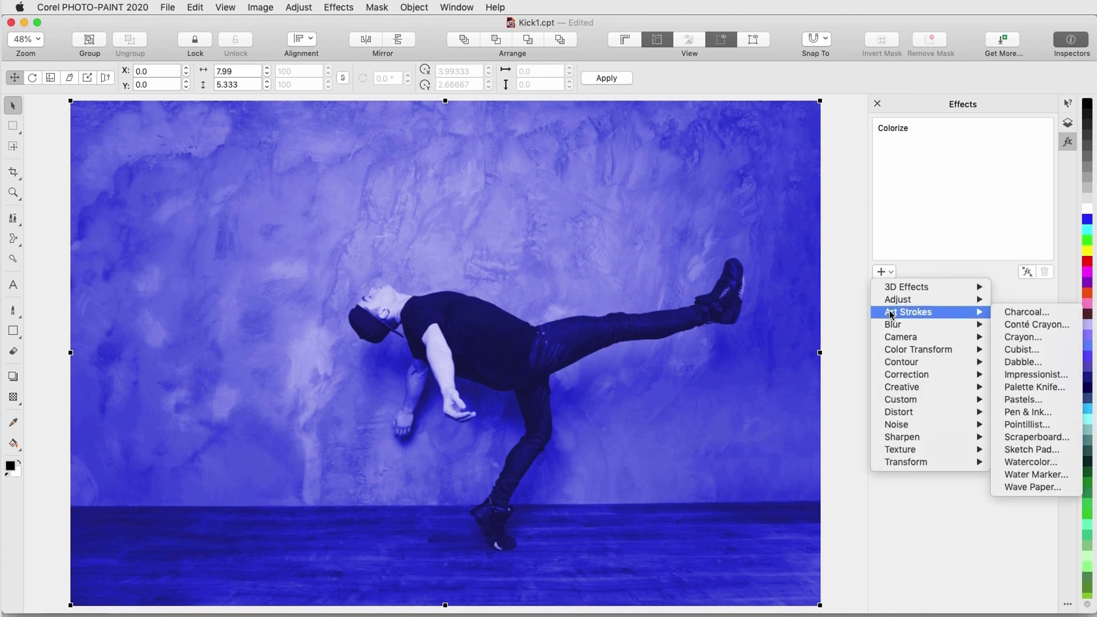
pyautogui.click(1019, 459)
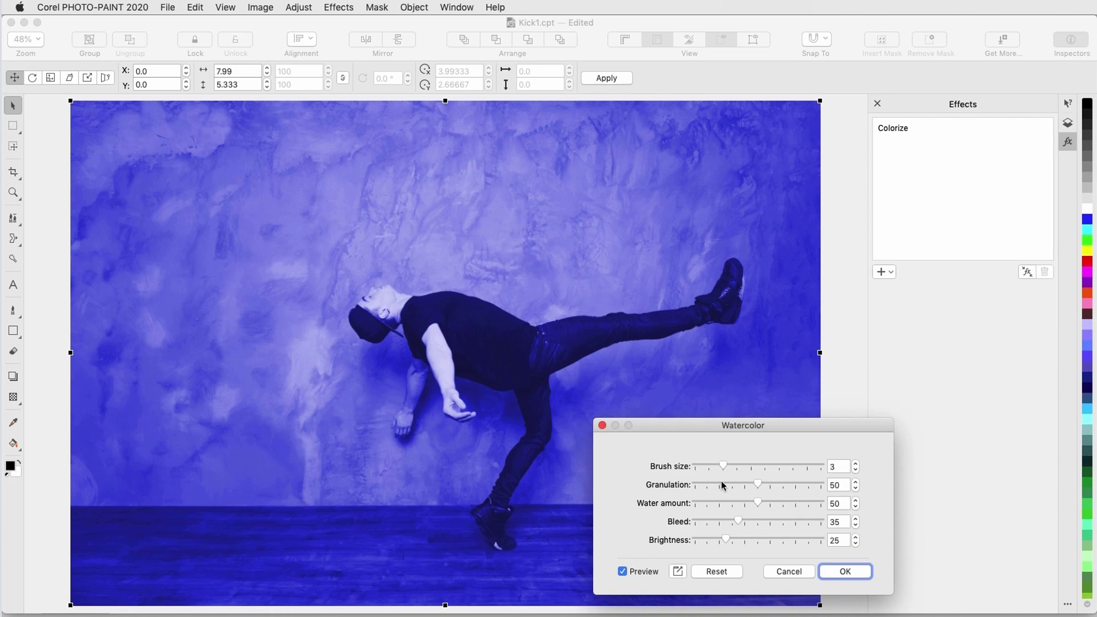
pyautogui.click(721, 484)
pyautogui.click(724, 503)
pyautogui.click(725, 521)
pyautogui.click(836, 571)
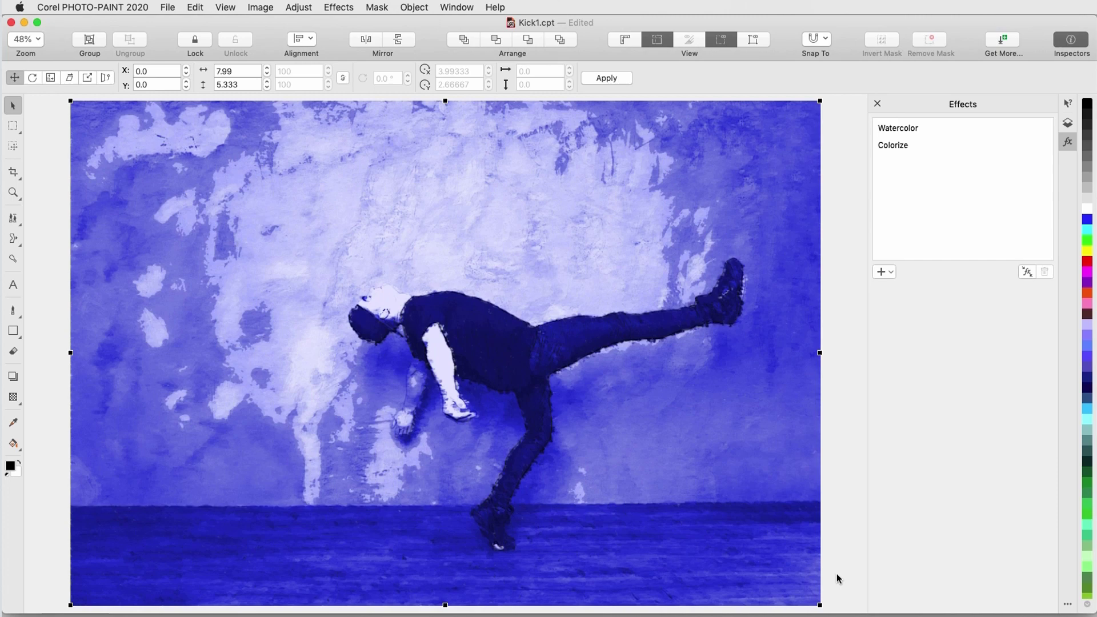
# - Switch the Colorize and Watercolor effects off, then back on
pyautogui.click(1038, 146)
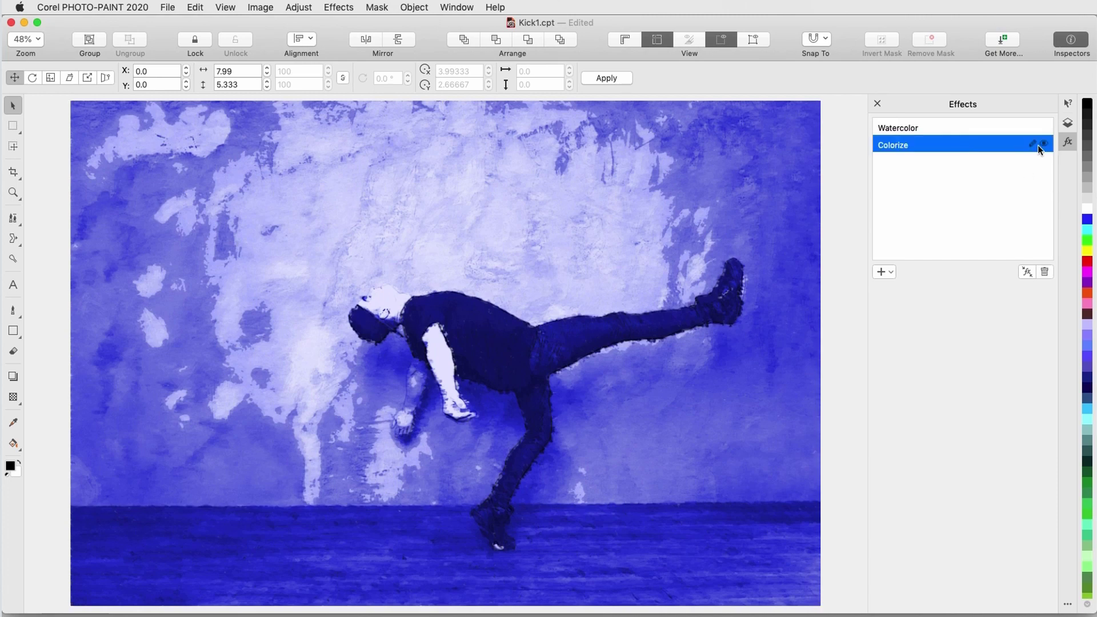
pyautogui.click(1044, 144)
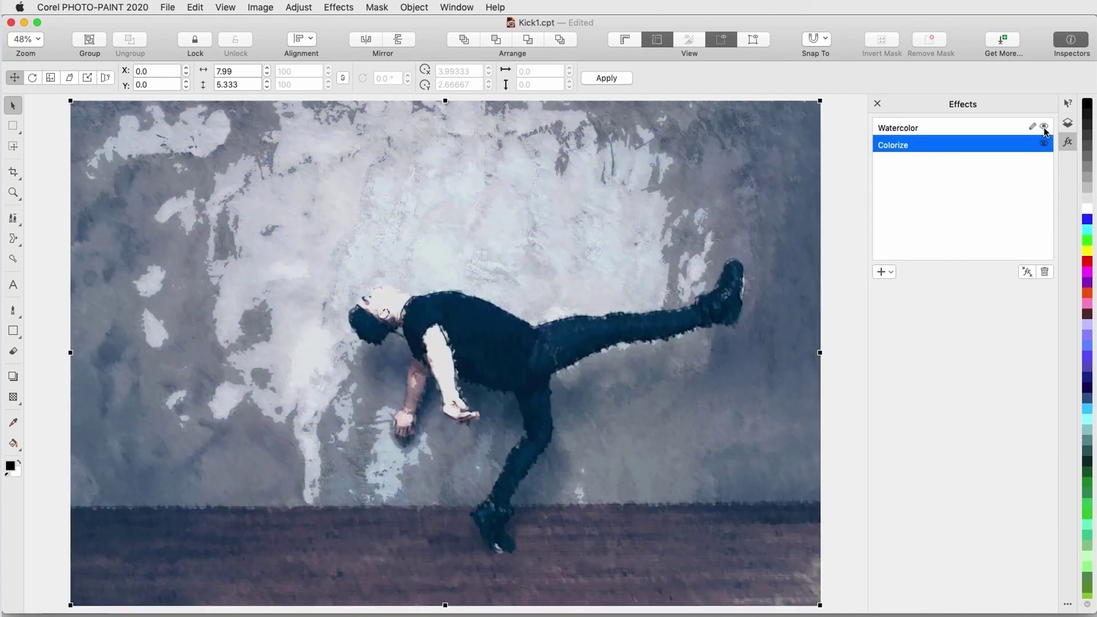
pyautogui.click(1045, 127)
pyautogui.click(1044, 144)
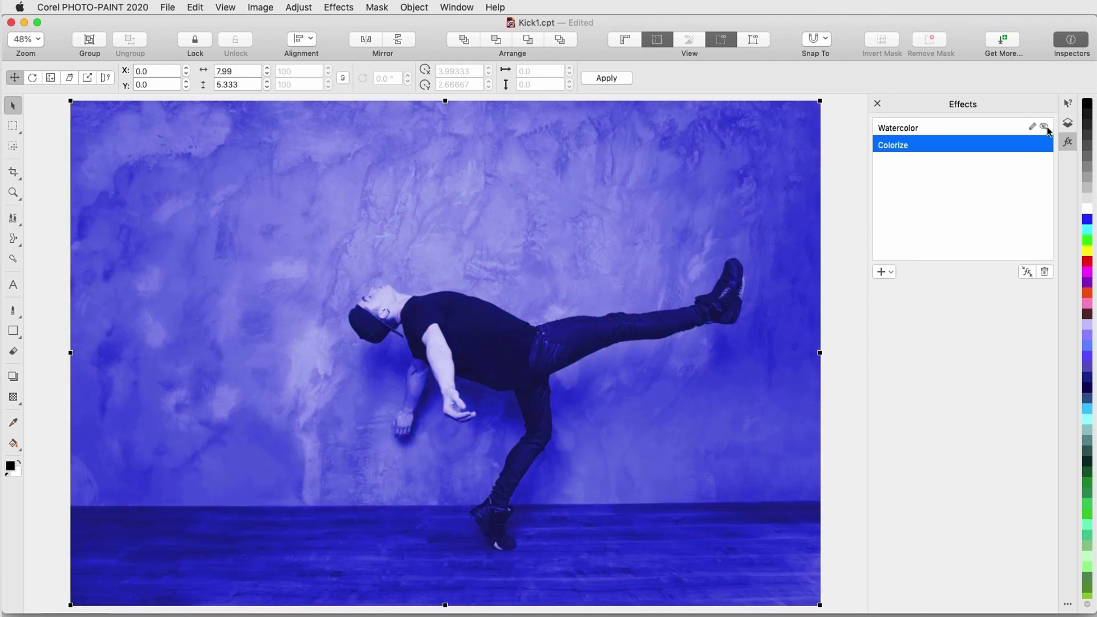
pyautogui.click(1047, 126)
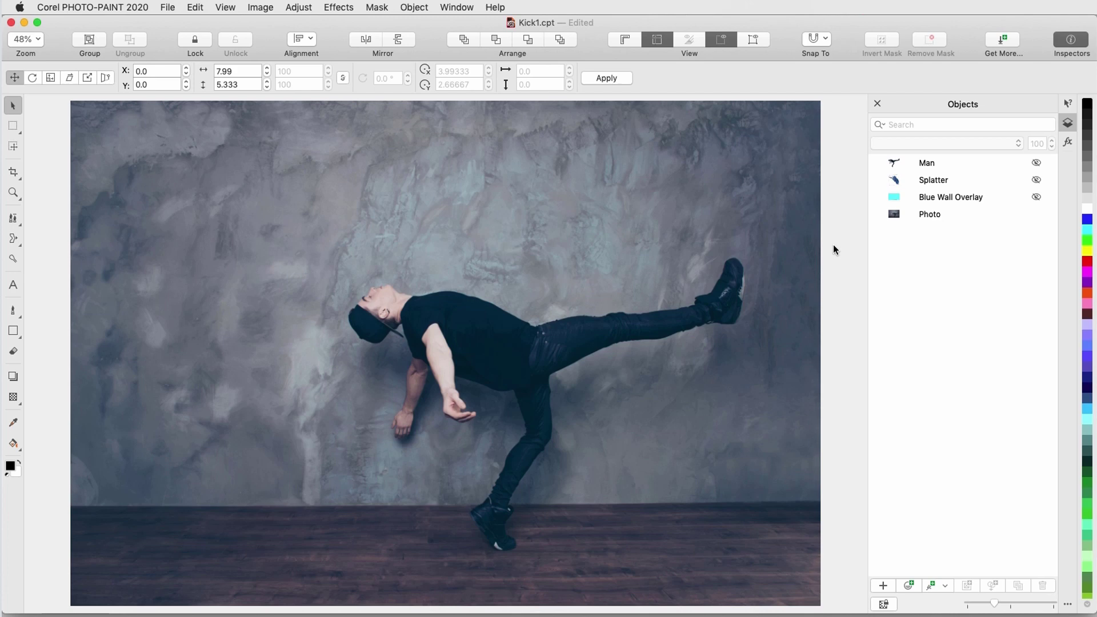
# - Show the Blue Wall Overlay, Splatter and Man layers in turn
pyautogui.moveTo(982, 201)
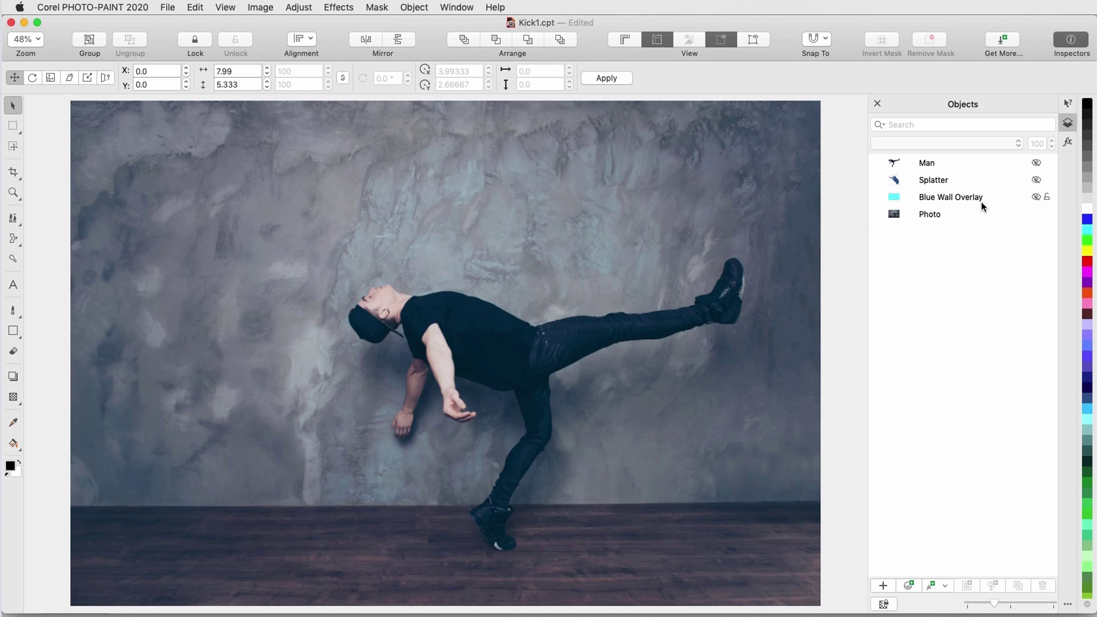
pyautogui.click(1036, 197)
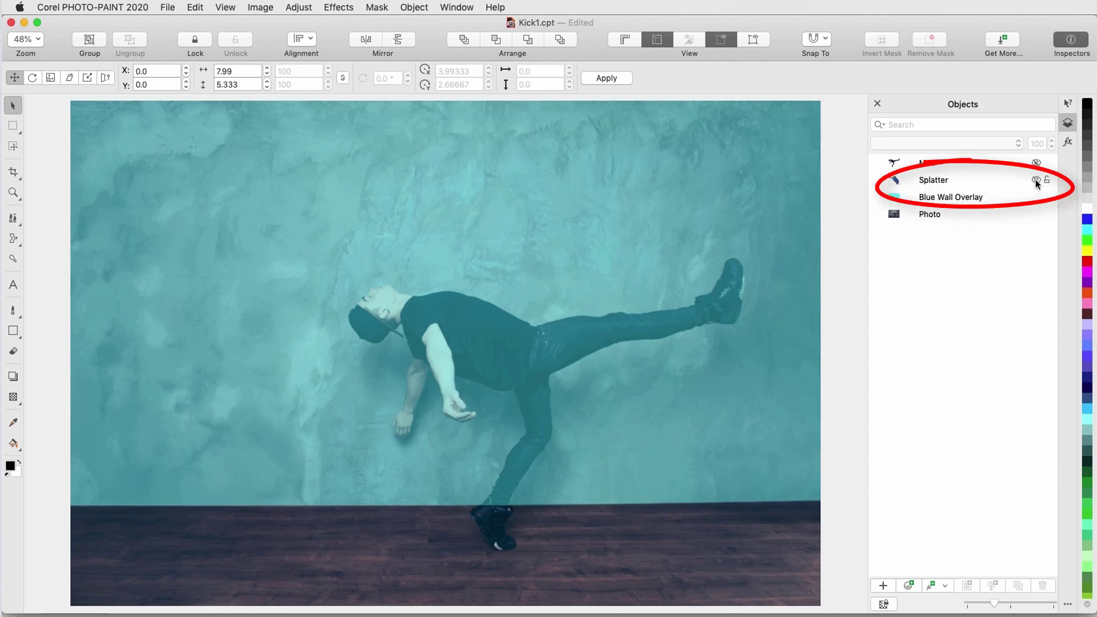
pyautogui.click(1035, 179)
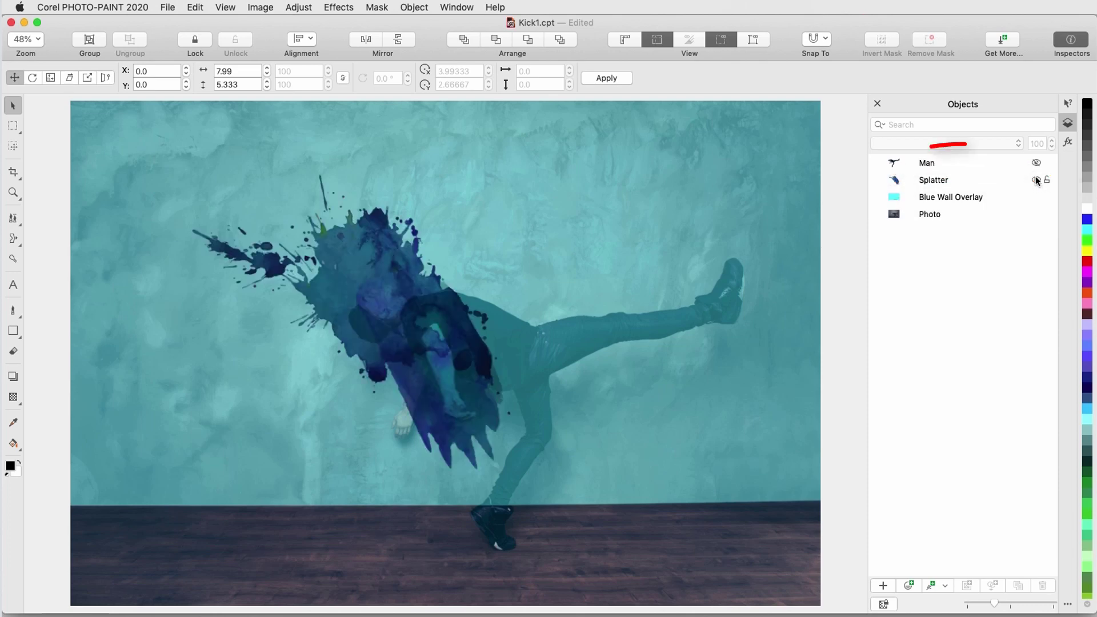
pyautogui.click(1036, 163)
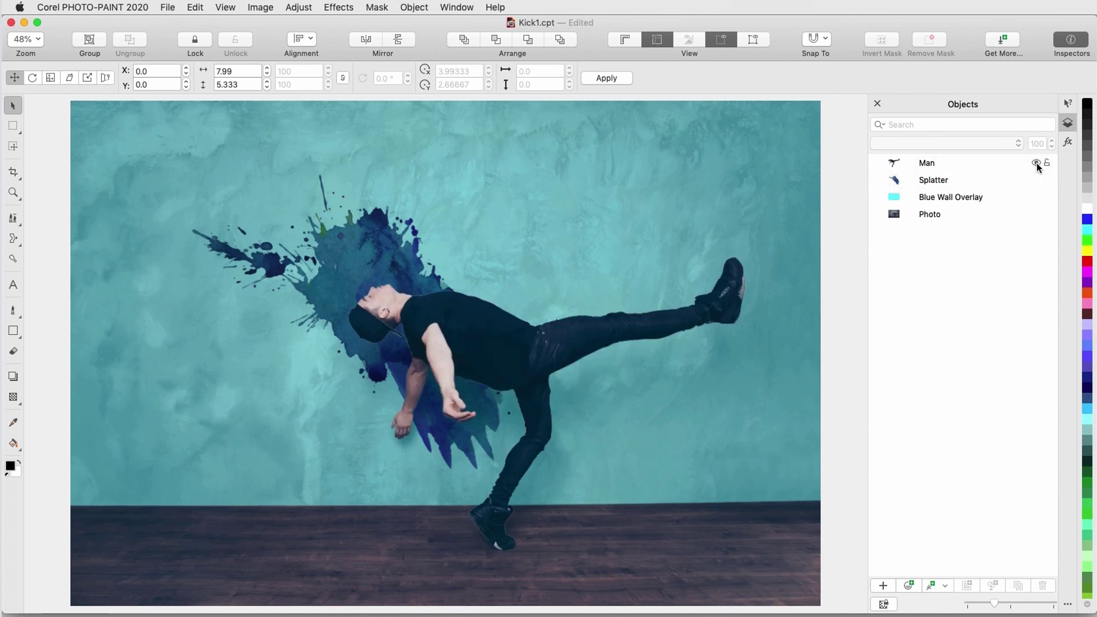
# - Hide Man, Splatter and Blue Wall Overlay again and select the Photo object
pyautogui.click(1036, 163)
pyautogui.click(1036, 180)
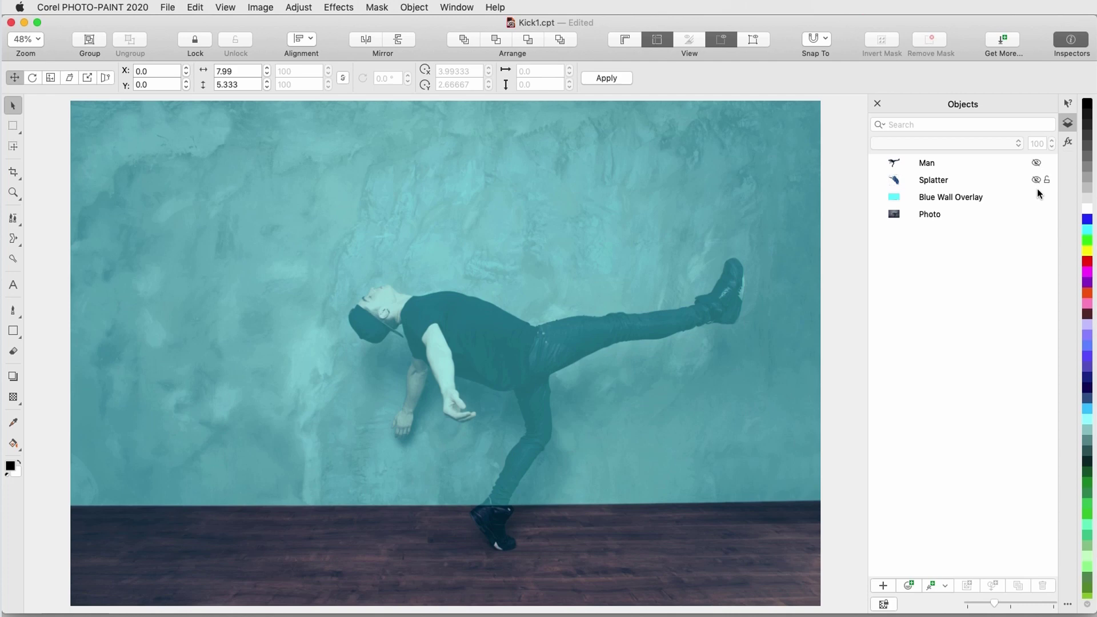
pyautogui.click(1036, 197)
pyautogui.click(938, 216)
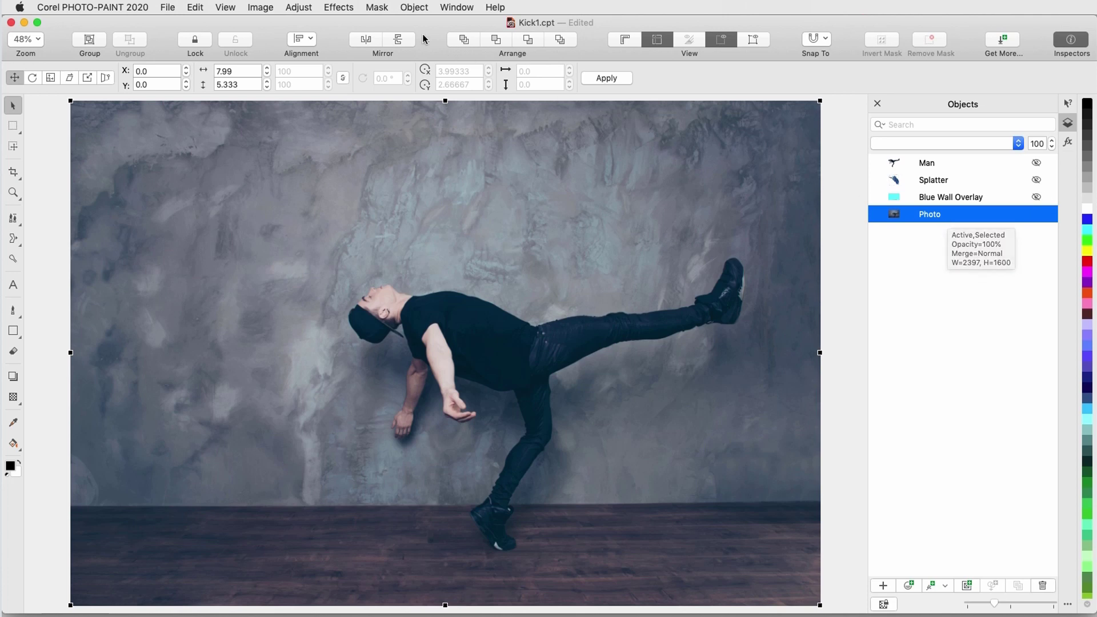
# - Colorize the Photo layer directly at hue 13, saturation 59 for a red tint
pyautogui.click(344, 8)
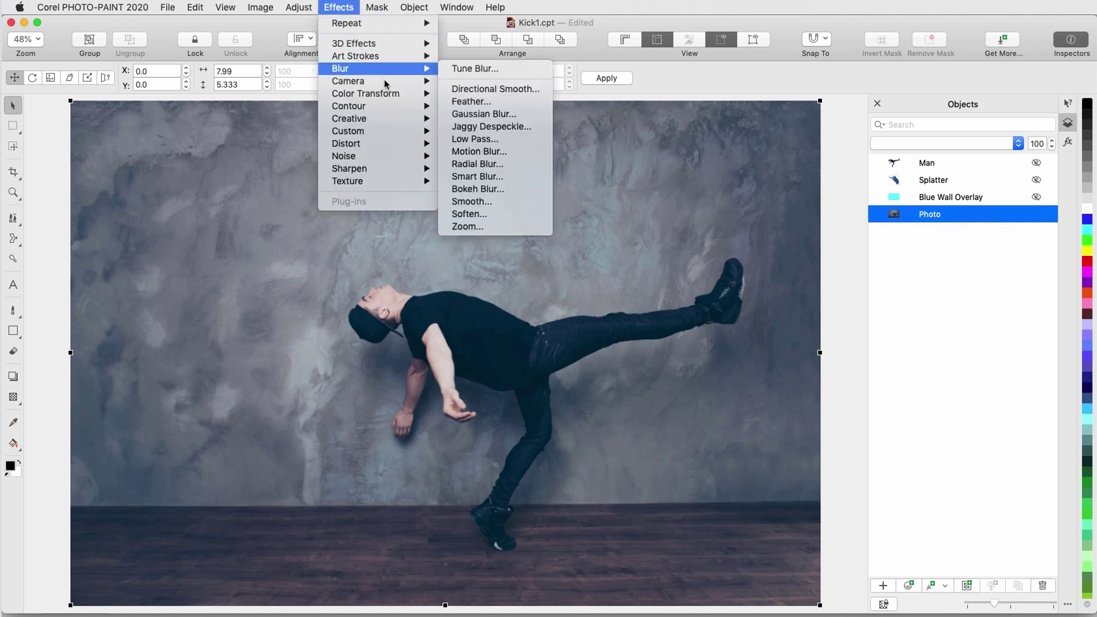
pyautogui.moveTo(386, 83)
pyautogui.click(492, 86)
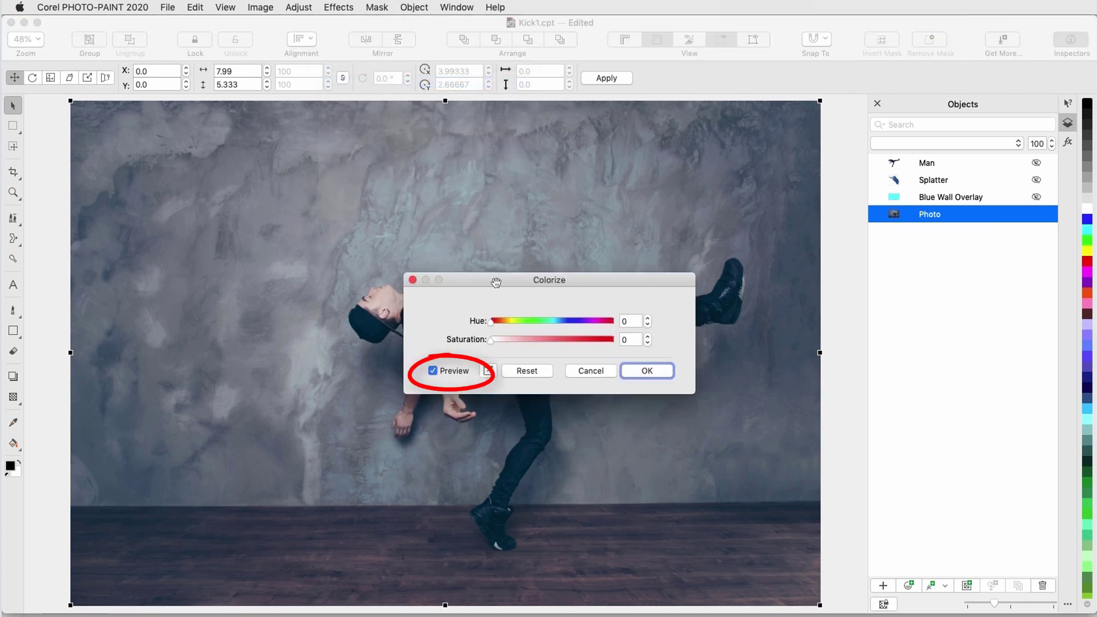
pyautogui.moveTo(495, 282); pyautogui.dragTo(686, 428)
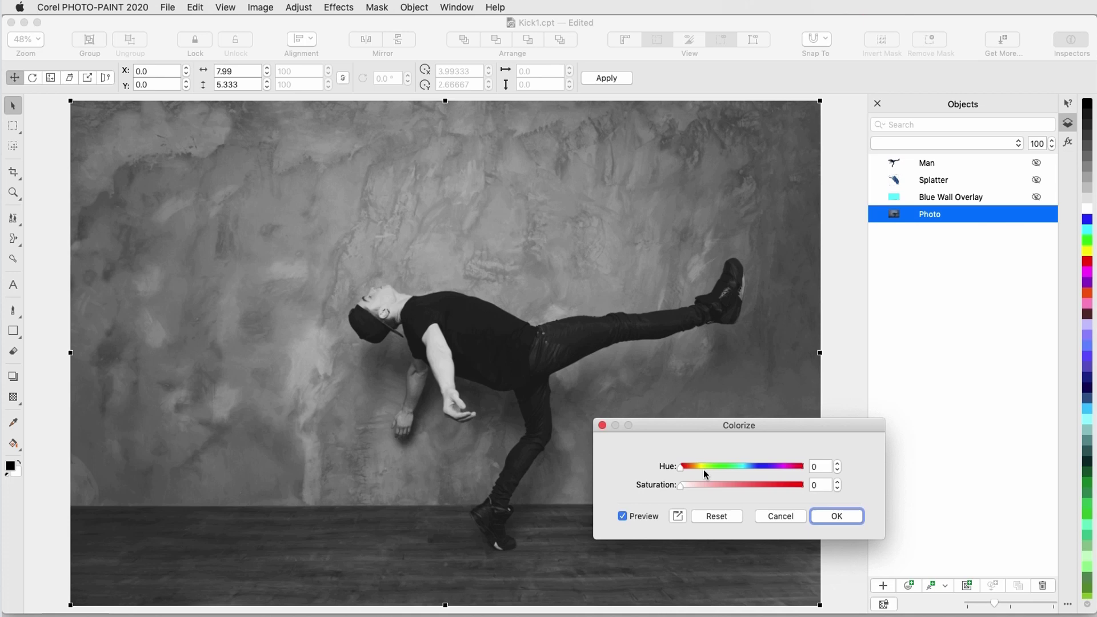
pyautogui.click(685, 467)
pyautogui.click(752, 485)
pyautogui.click(835, 518)
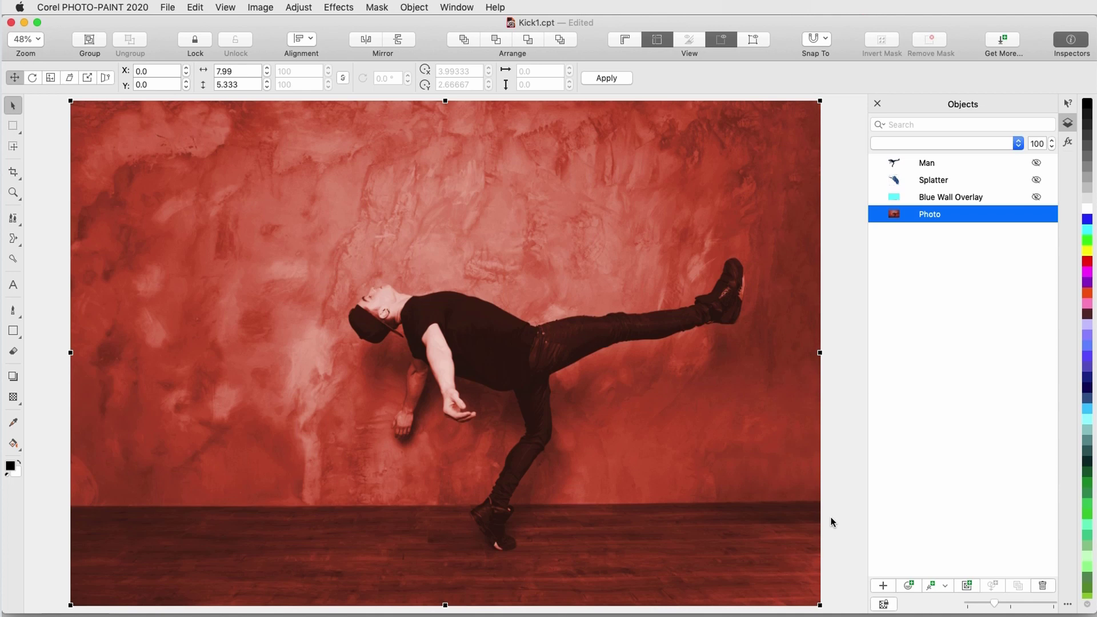
# - Undo the red tint and add a Colorize effect with hue 237 and saturation 68
pyautogui.hotkey('ctrl', 'z')
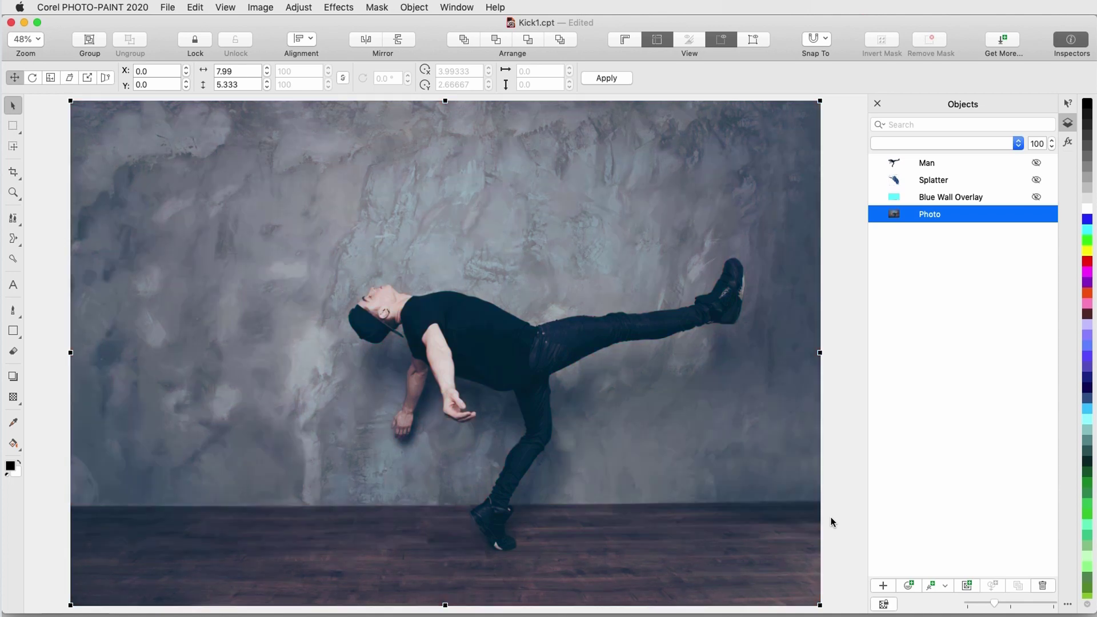
pyautogui.click(1069, 144)
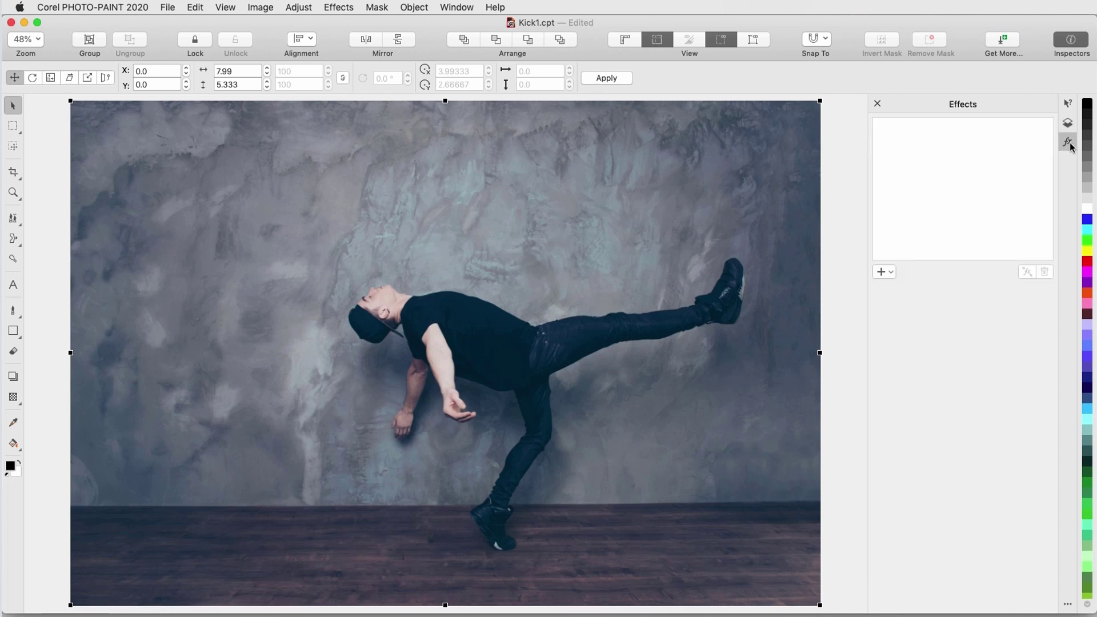
pyautogui.click(888, 272)
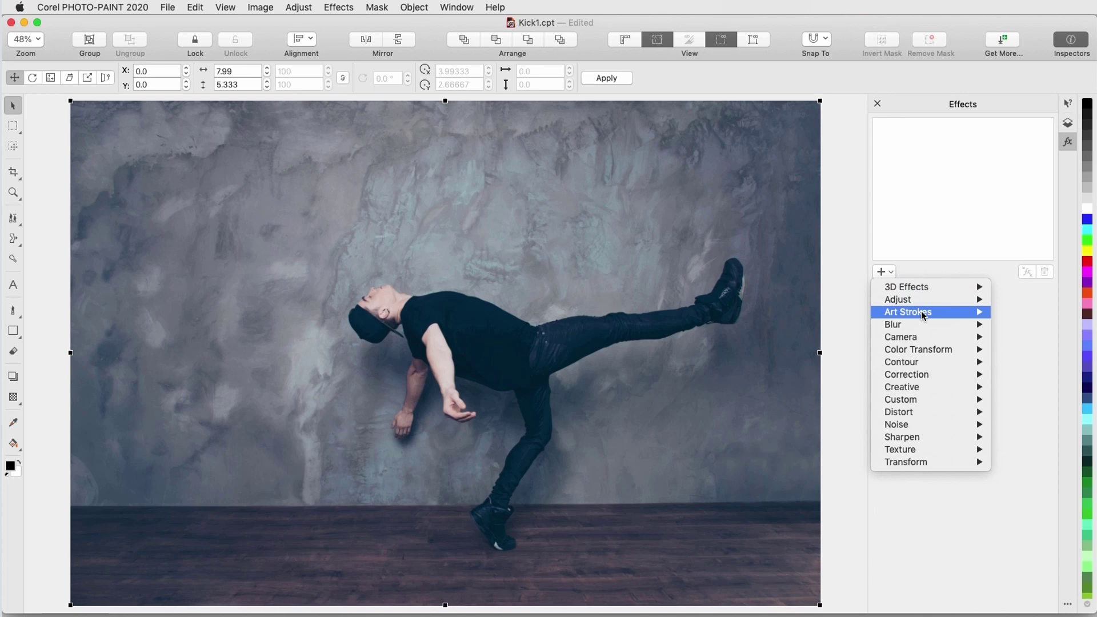
pyautogui.moveTo(939, 338)
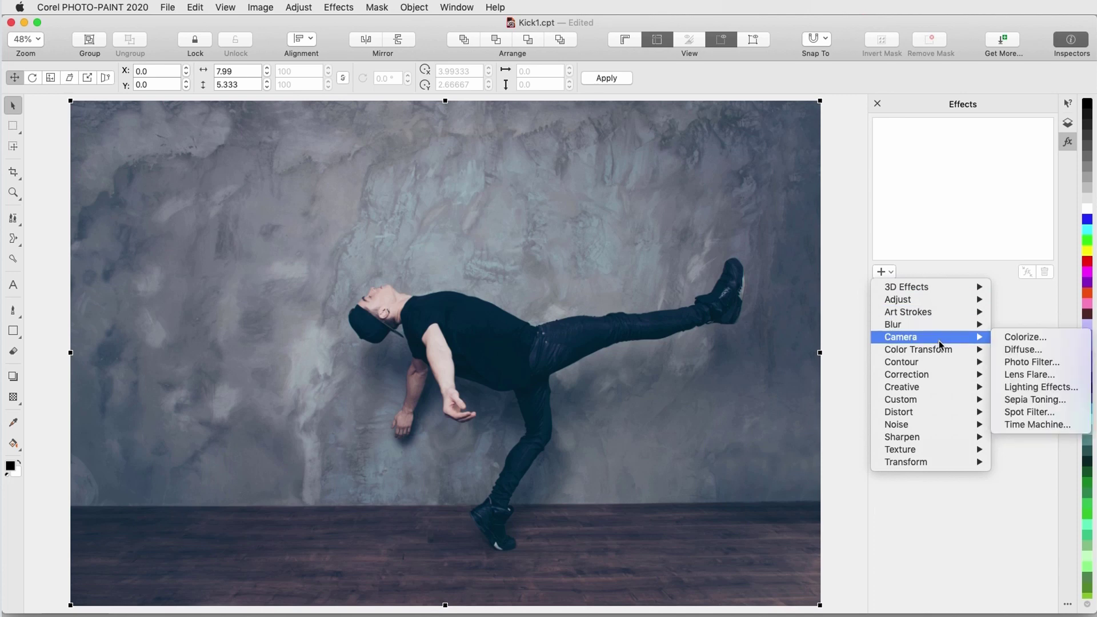
pyautogui.click(1015, 336)
pyautogui.click(760, 465)
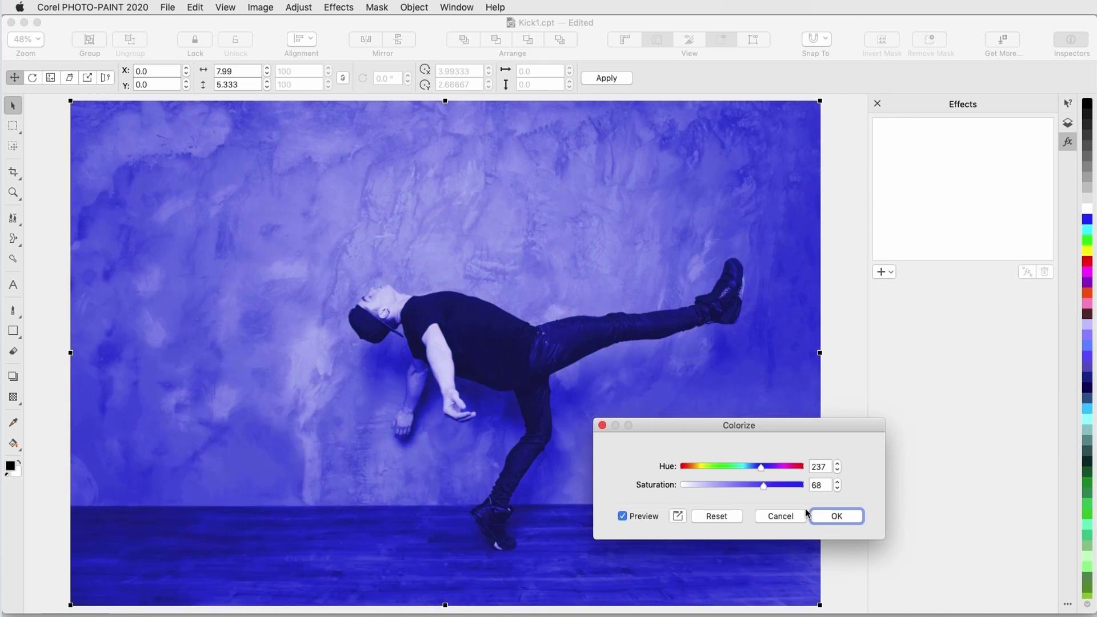
pyautogui.click(823, 516)
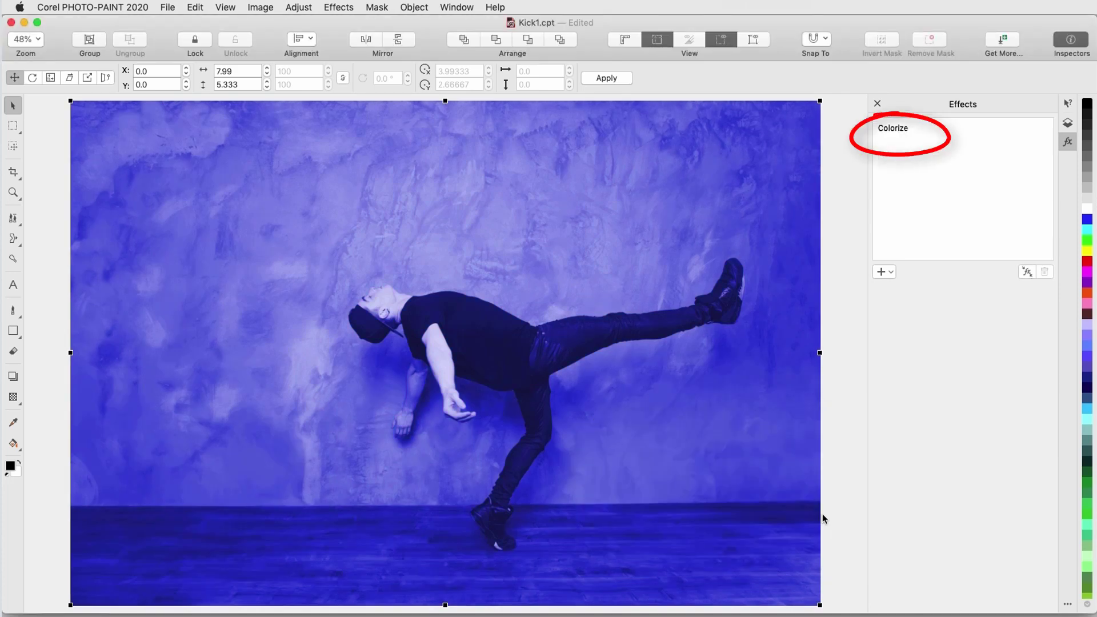
# - Add a Watercolor effect above Colorize with adjusted Granulation, Water amount and Bleed
pyautogui.click(887, 272)
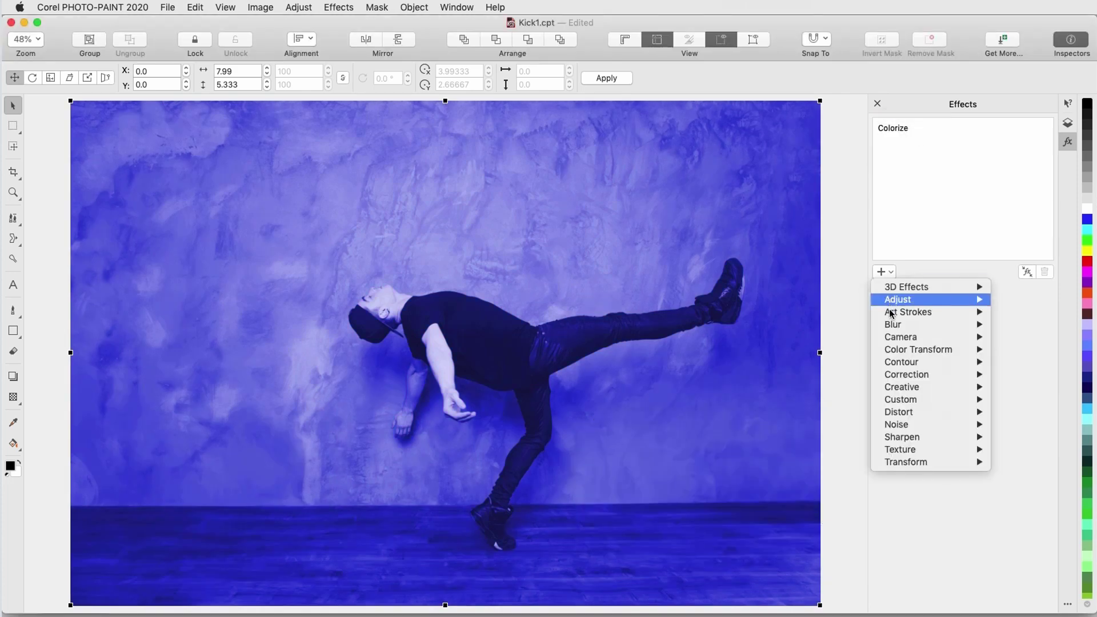
pyautogui.moveTo(892, 314)
pyautogui.click(1020, 458)
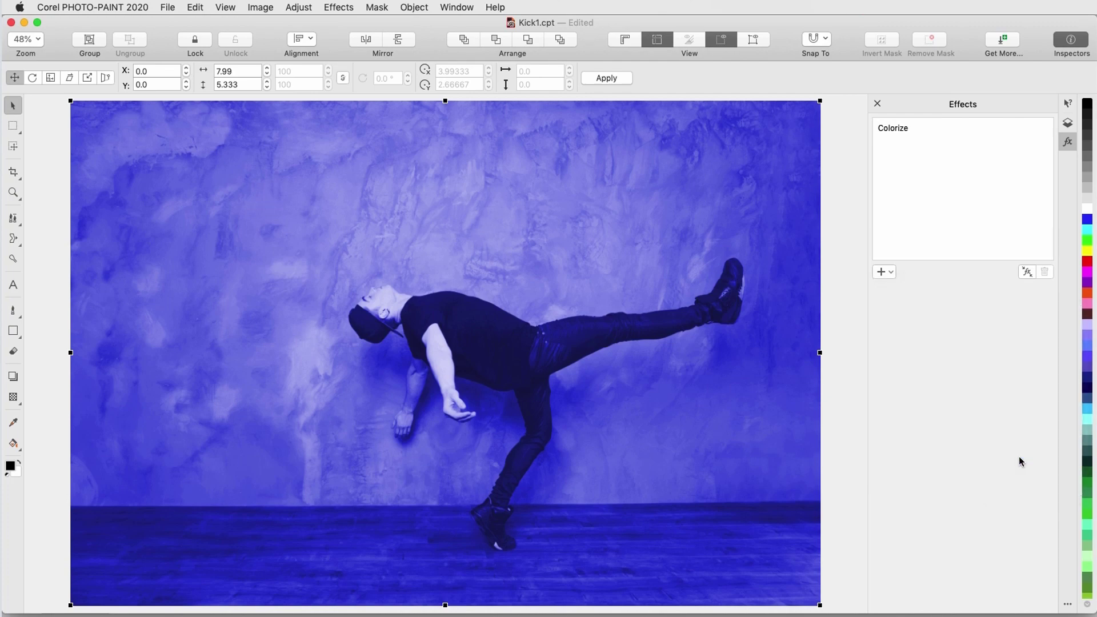
pyautogui.click(721, 483)
pyautogui.click(723, 501)
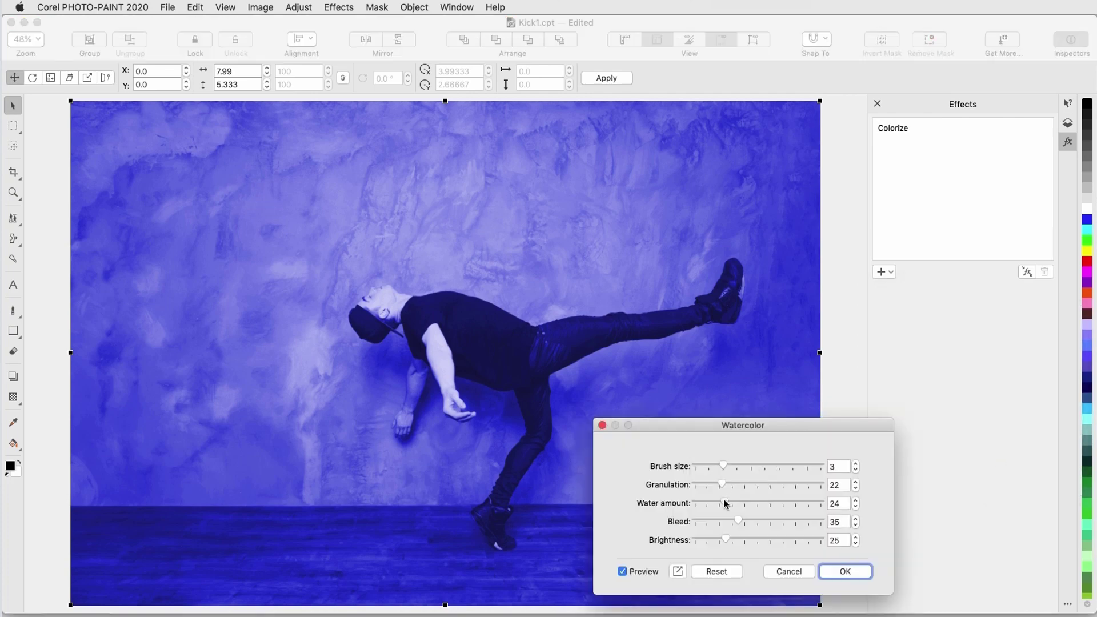
pyautogui.click(726, 520)
pyautogui.click(843, 571)
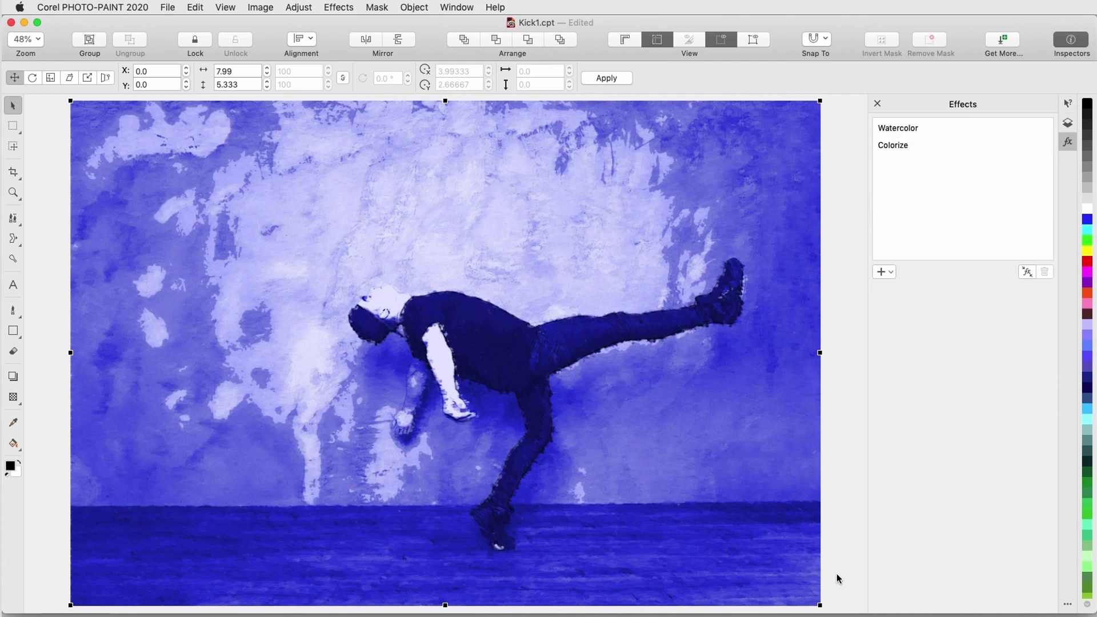
# - Switch the Colorize and Watercolor effects off, then back on
pyautogui.moveTo(1022, 153)
pyautogui.click(959, 144)
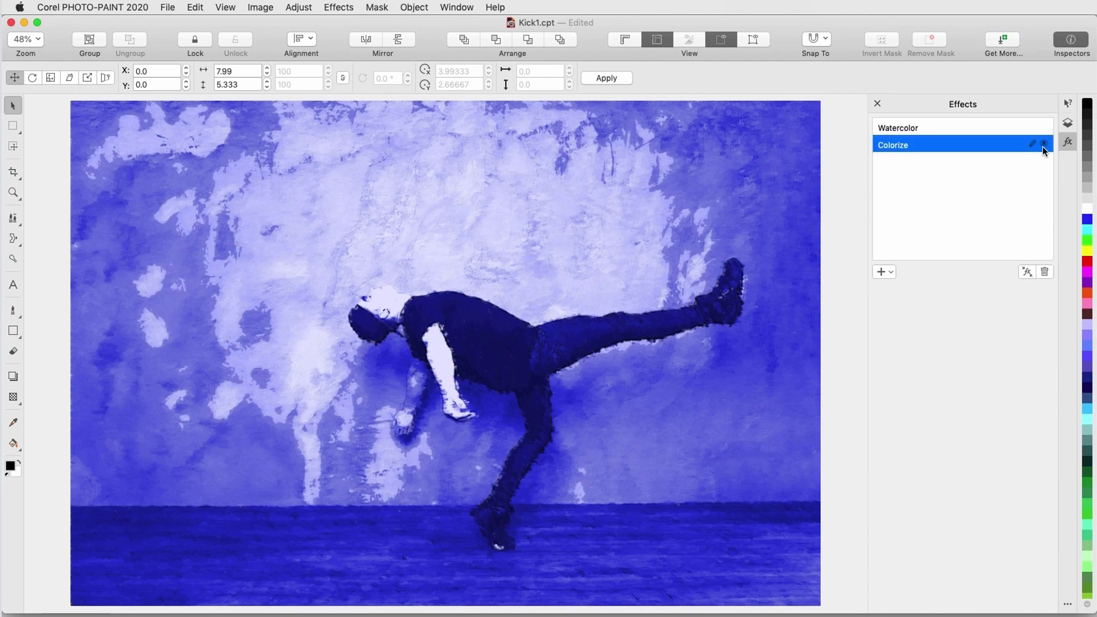
pyautogui.click(1044, 144)
pyautogui.click(1044, 127)
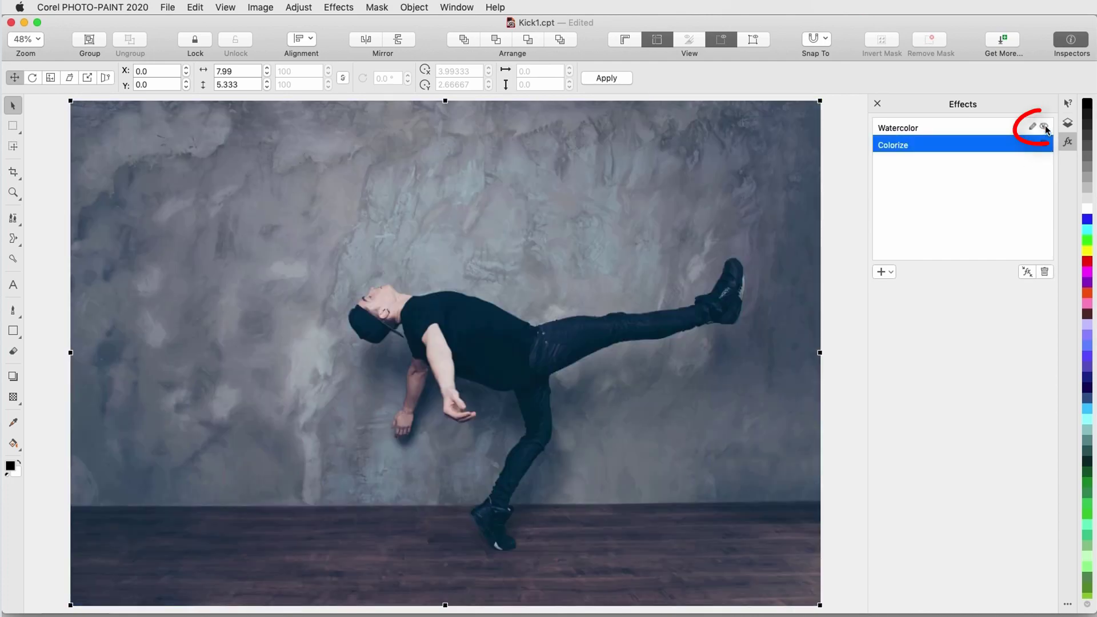
pyautogui.click(1045, 145)
pyautogui.click(1045, 127)
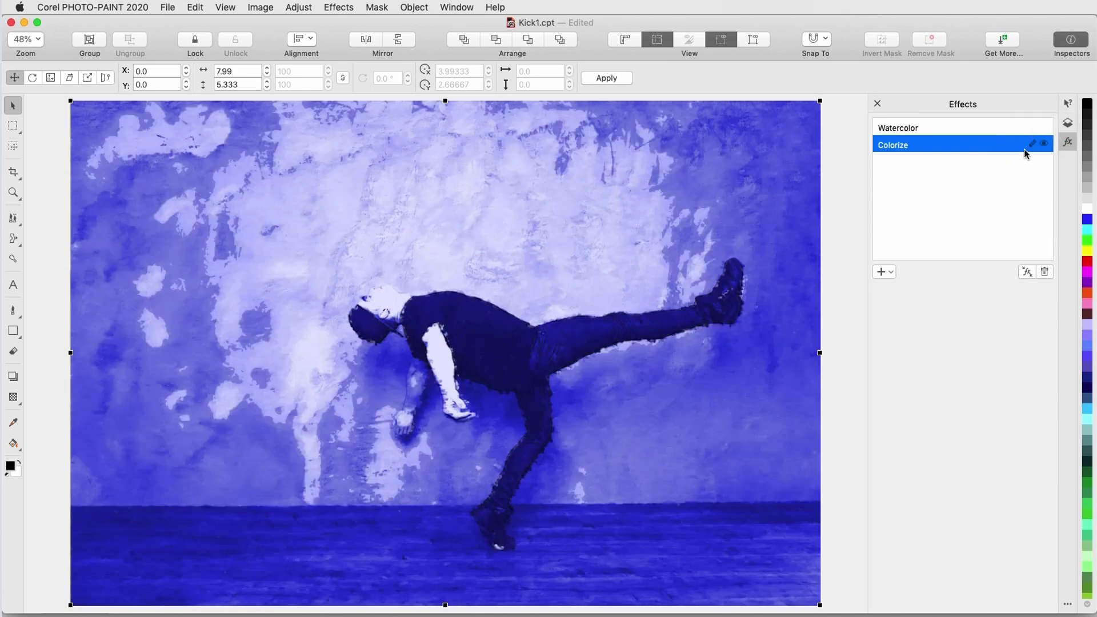
# - Change the Colorize effect to hue 40 and saturation 90
pyautogui.click(1032, 144)
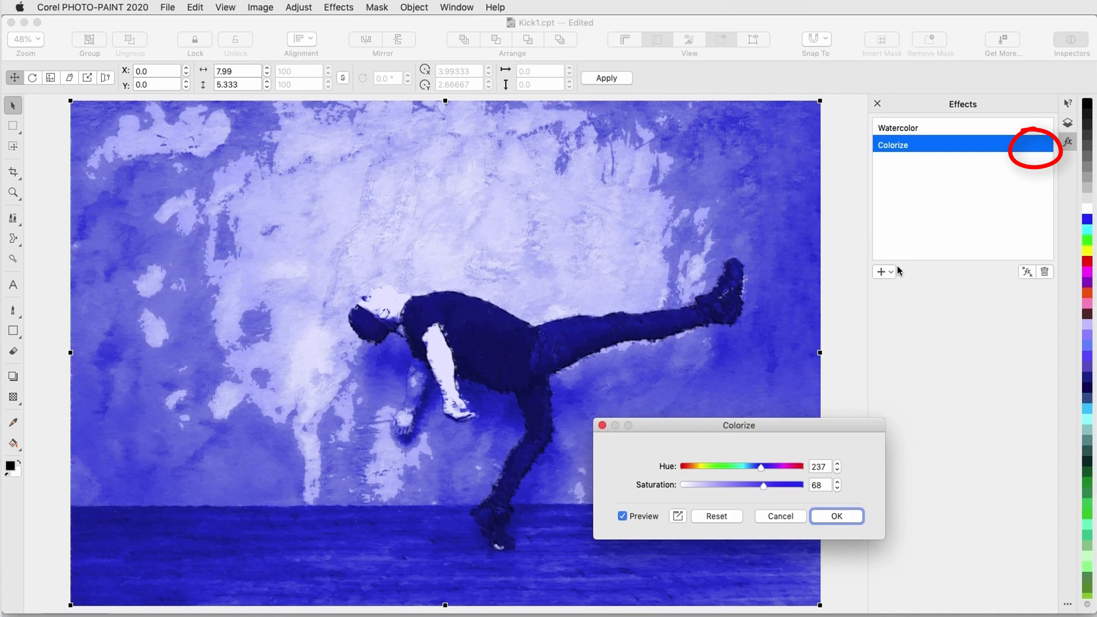
pyautogui.click(694, 467)
pyautogui.click(791, 484)
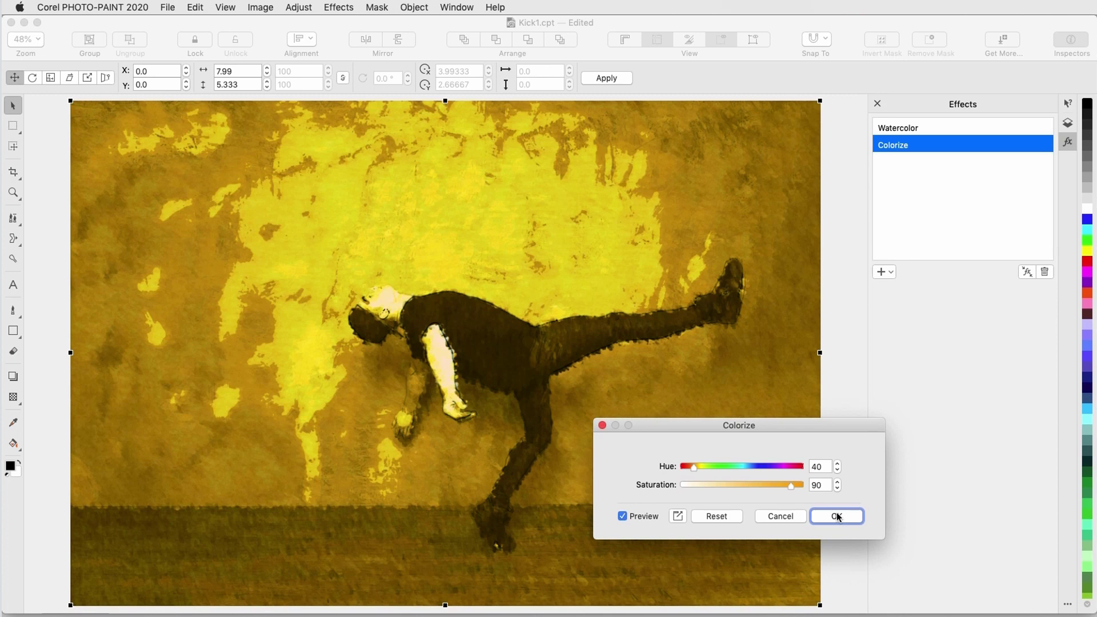
pyautogui.click(838, 517)
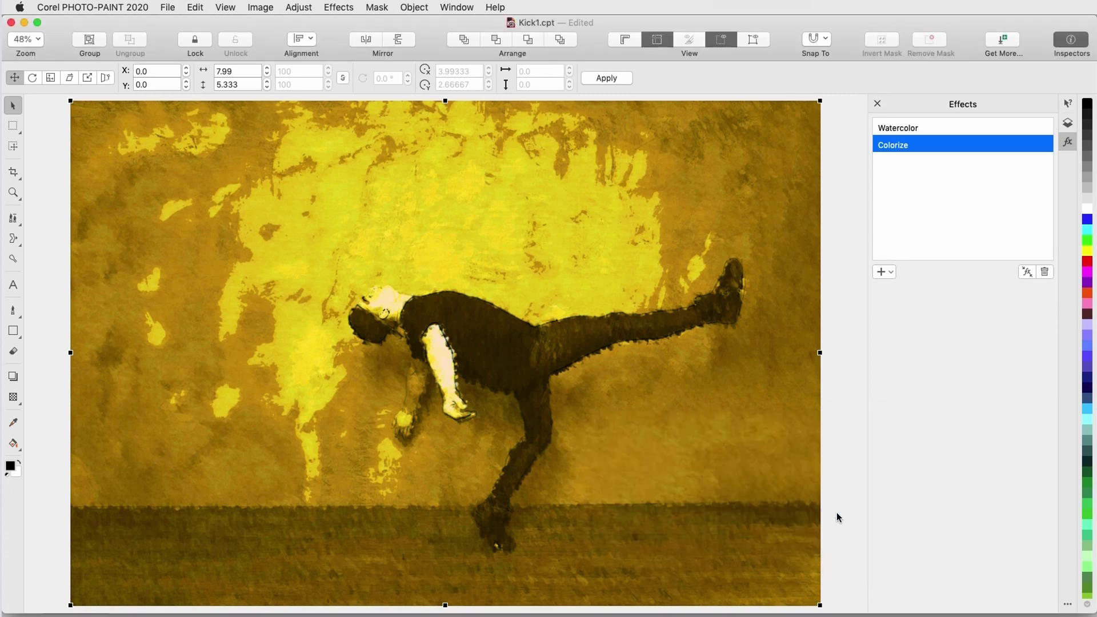
# - Raise the Watercolor brush size to 7, granulation to 71 and bleed to 74
pyautogui.doubleClick(923, 128)
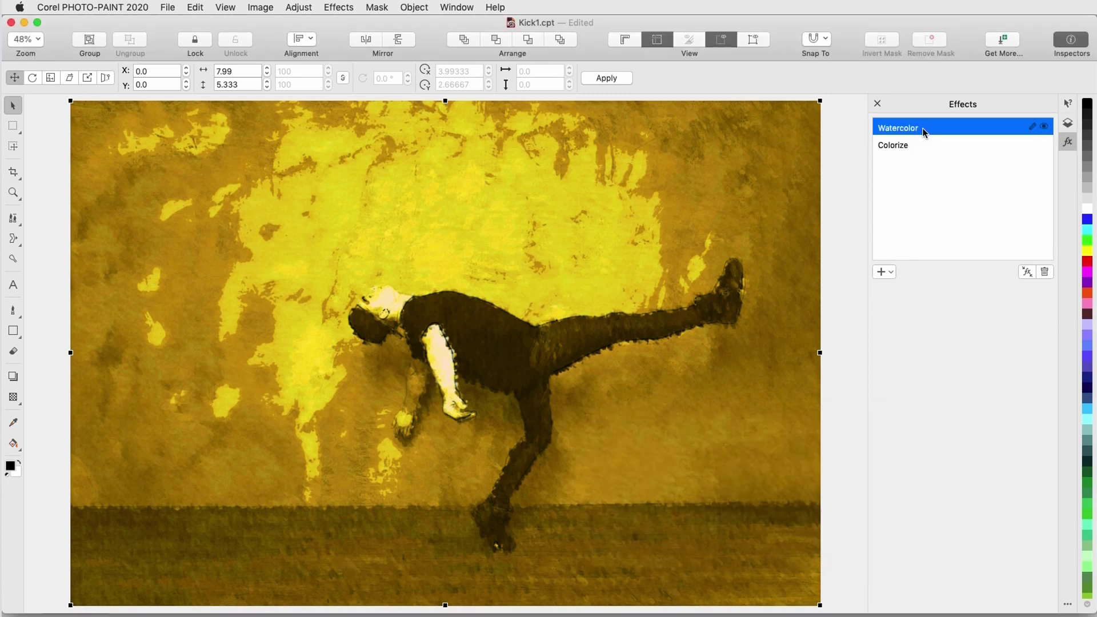
pyautogui.click(780, 466)
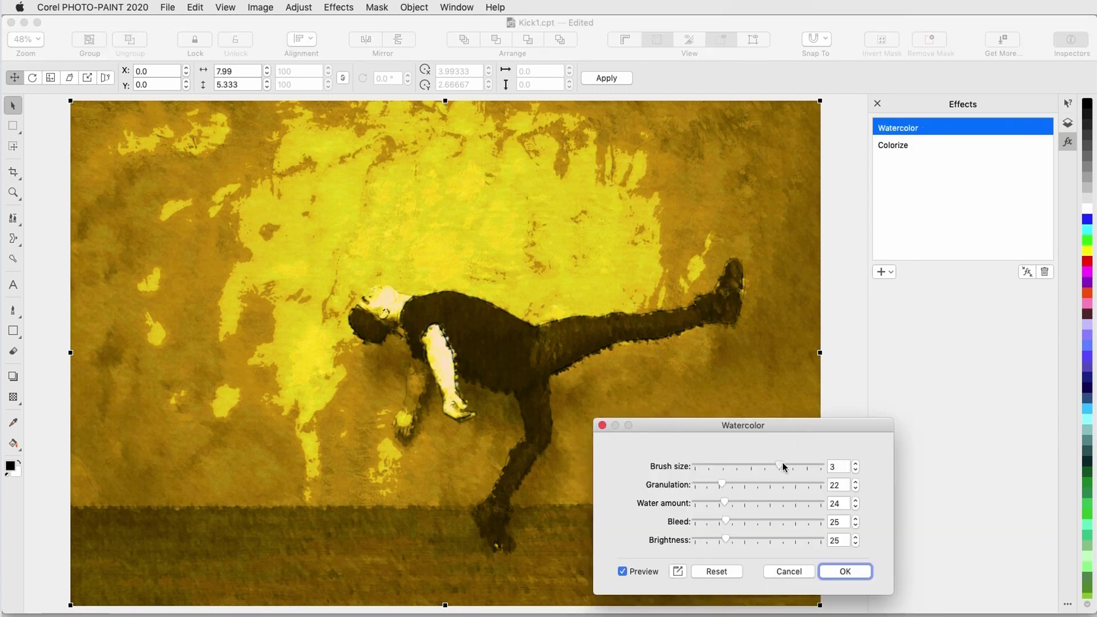
pyautogui.click(783, 485)
pyautogui.click(787, 520)
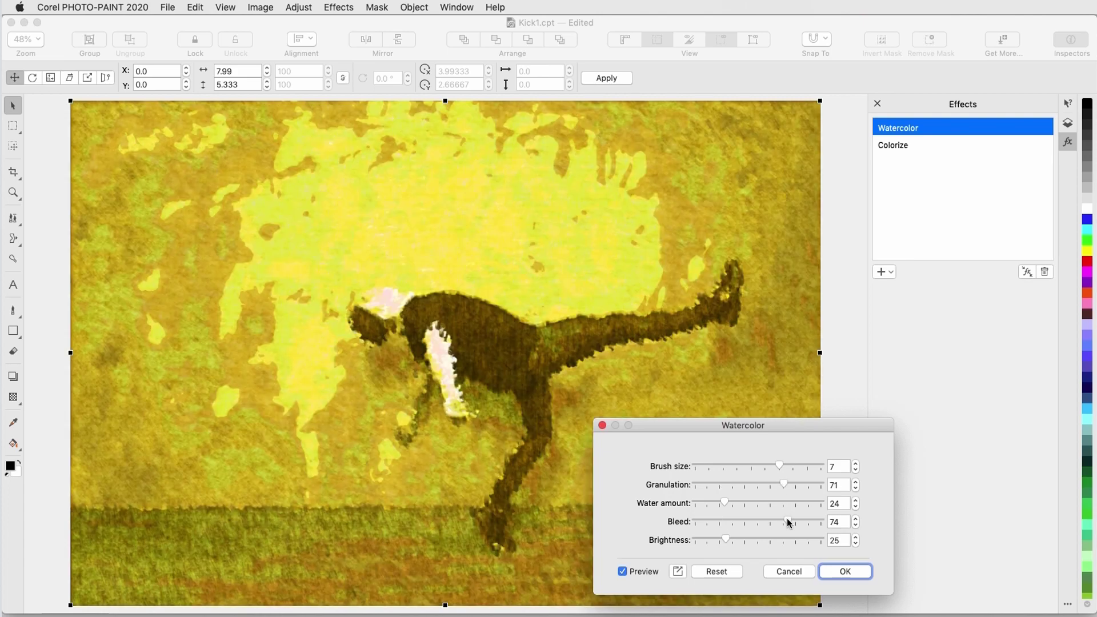
pyautogui.click(846, 570)
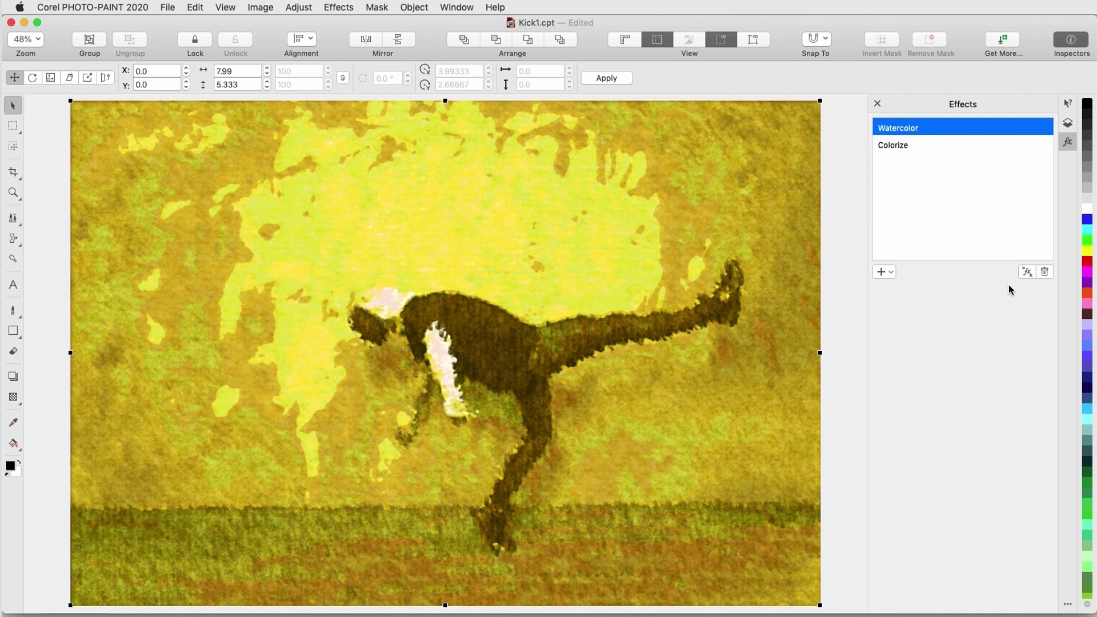
# - Reorder the effects so Colorize sits above Watercolor, giving an even amber tint
pyautogui.moveTo(924, 131)
pyautogui.moveTo(920, 137); pyautogui.dragTo(911, 150)
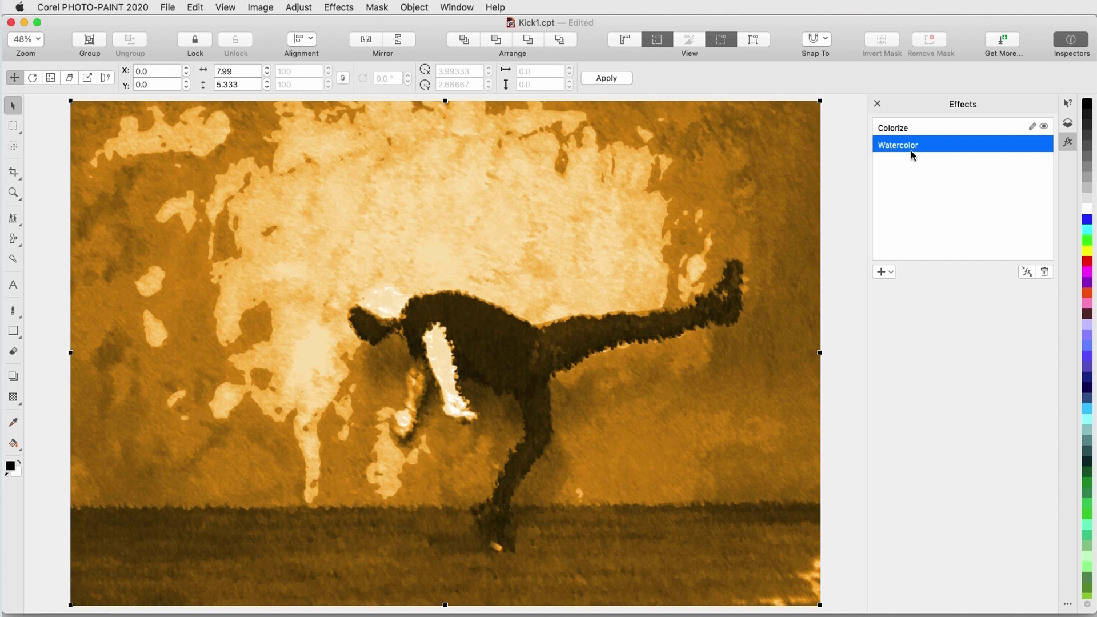
# - Show the Blue Wall Overlay object and select it
pyautogui.click(1068, 124)
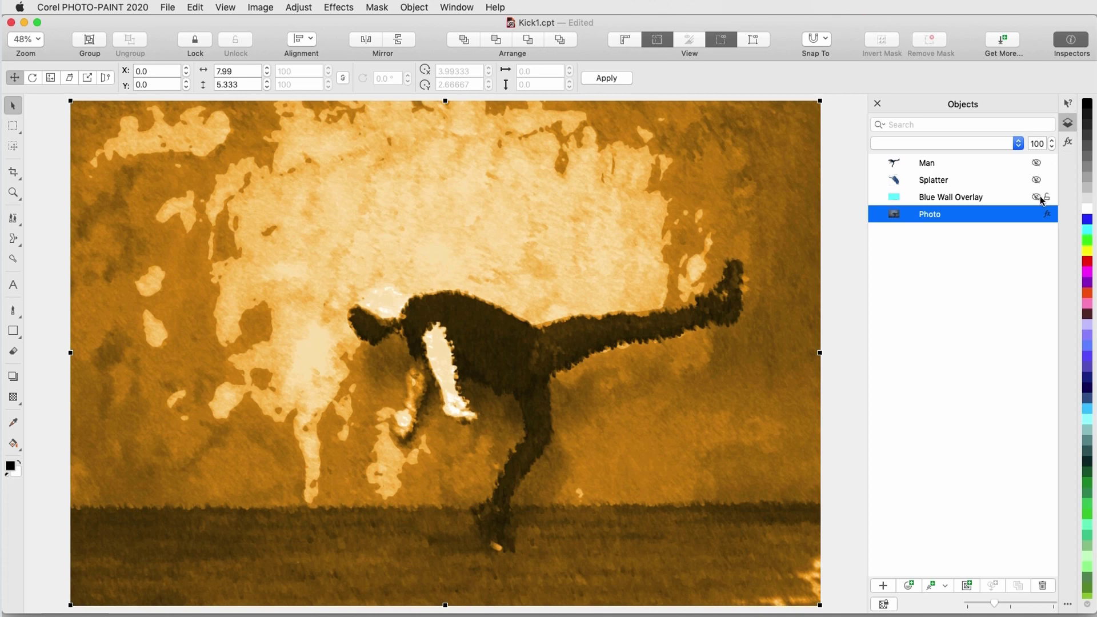
pyautogui.click(1037, 196)
pyautogui.click(990, 198)
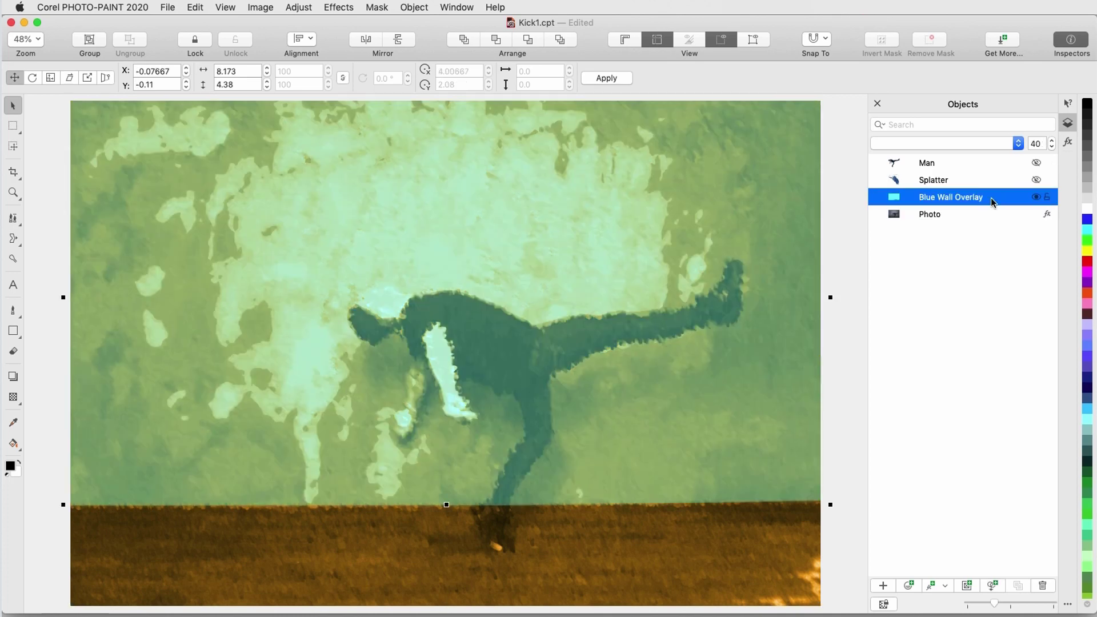
# - Add a Brick Wall texture to the overlay with brick width 130 and height 55
pyautogui.click(1069, 143)
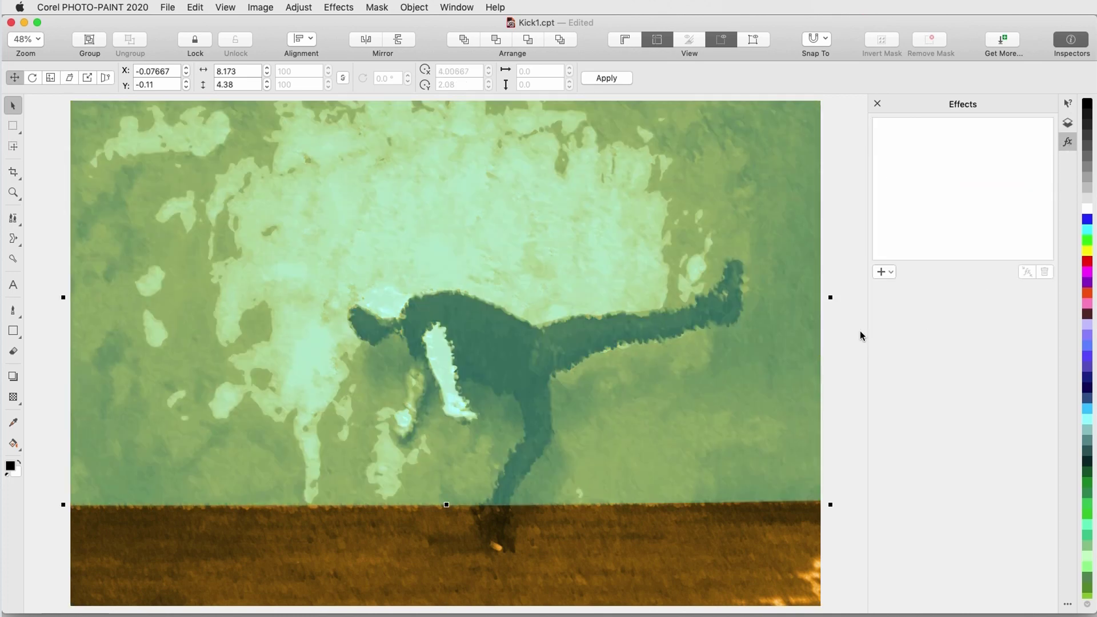
pyautogui.click(891, 273)
pyautogui.moveTo(903, 449)
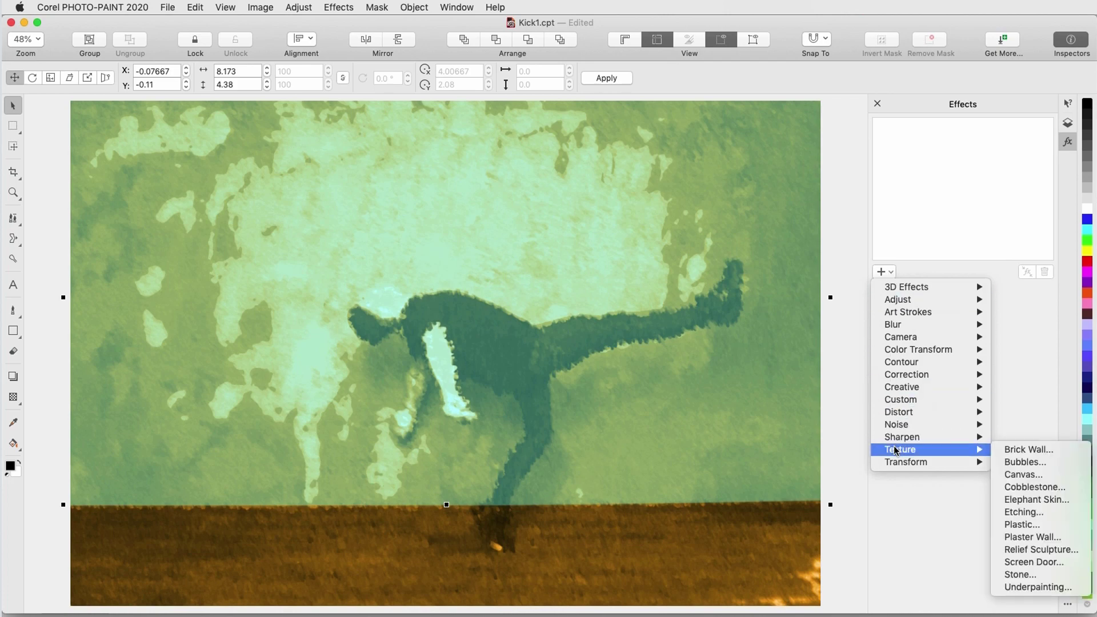
pyautogui.click(1026, 452)
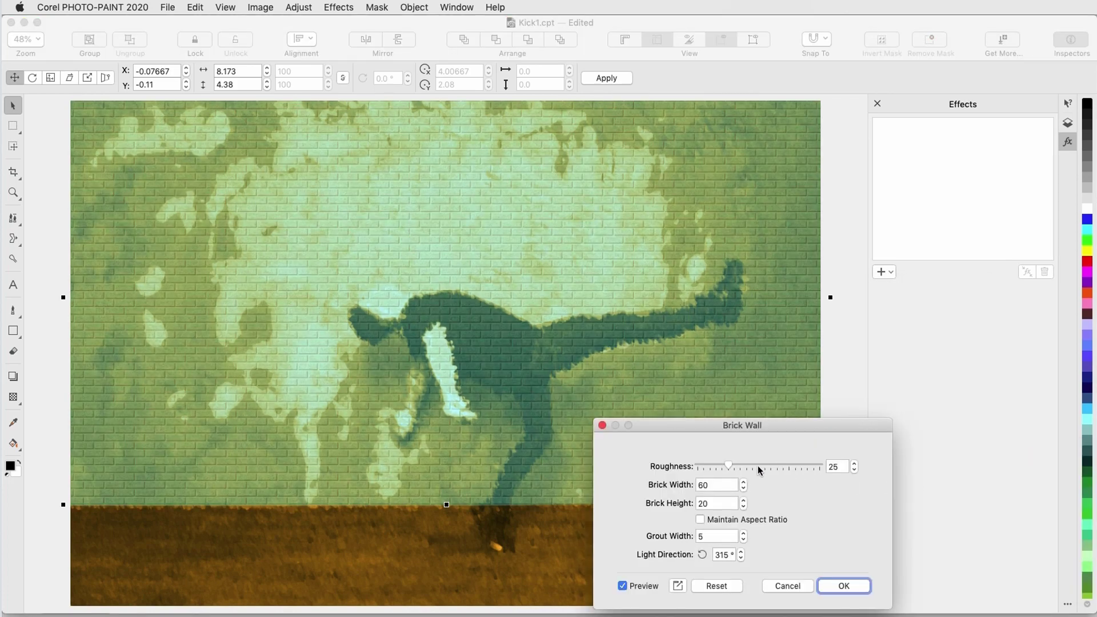
pyautogui.doubleClick(717, 487)
pyautogui.write('130')
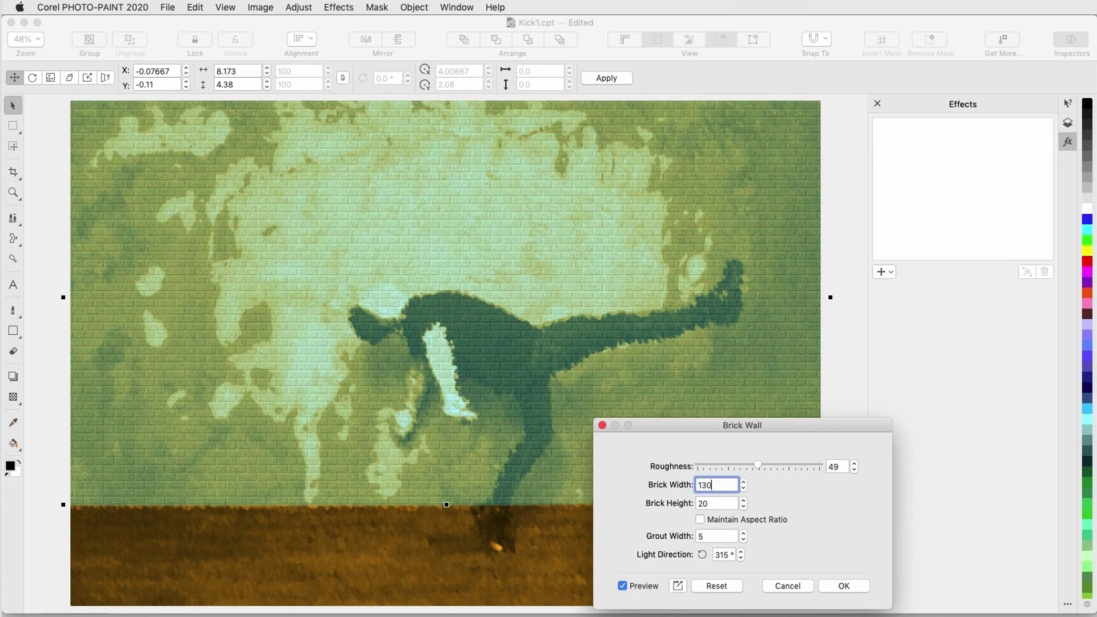
pyautogui.press('Tab')
pyautogui.write('55')
pyautogui.press('Tab')
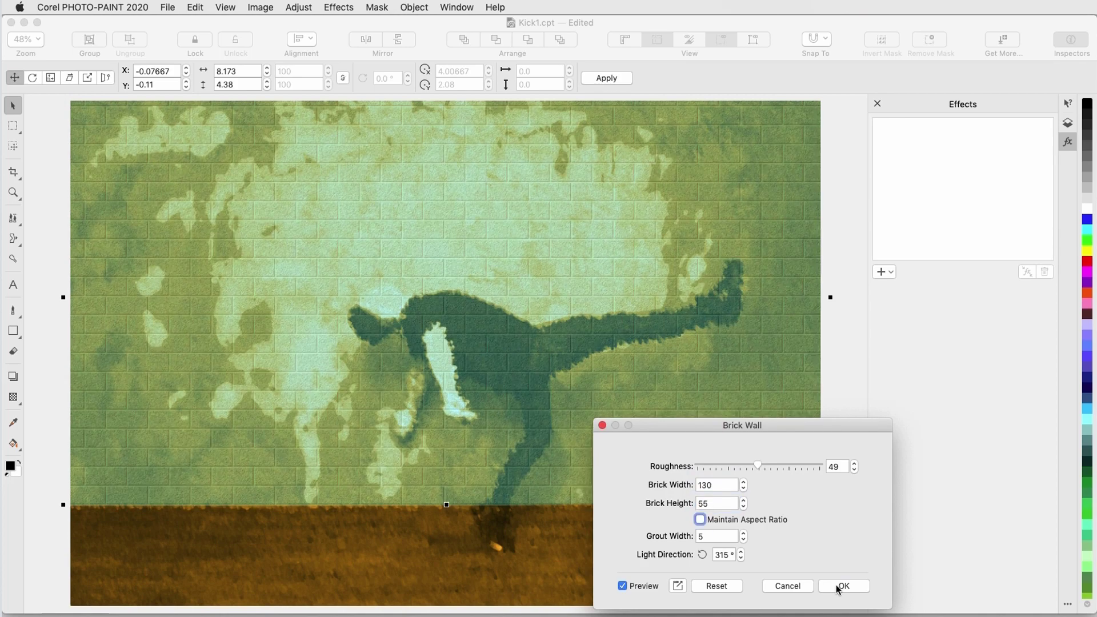
pyautogui.click(837, 589)
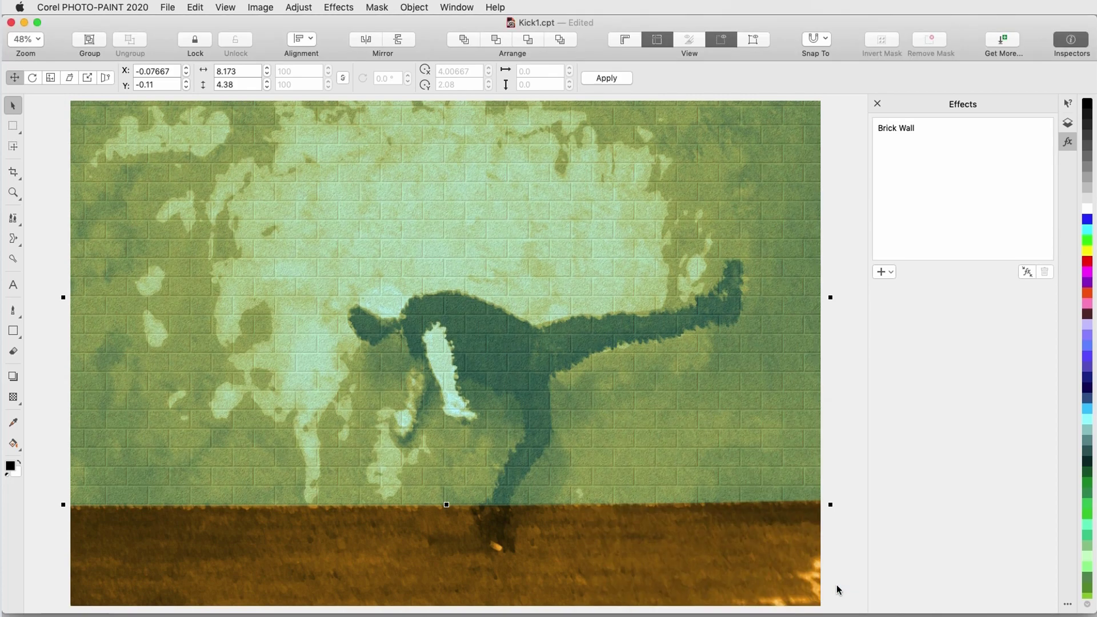
# - Make the Splatter and Man objects visible and select Man
pyautogui.click(1067, 124)
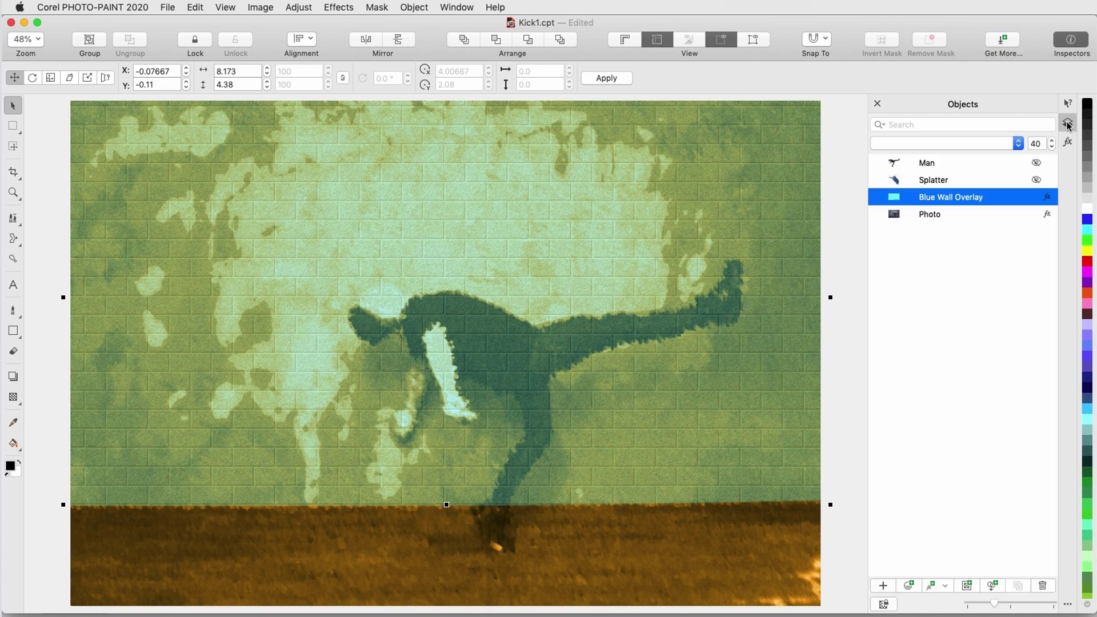
pyautogui.click(1037, 180)
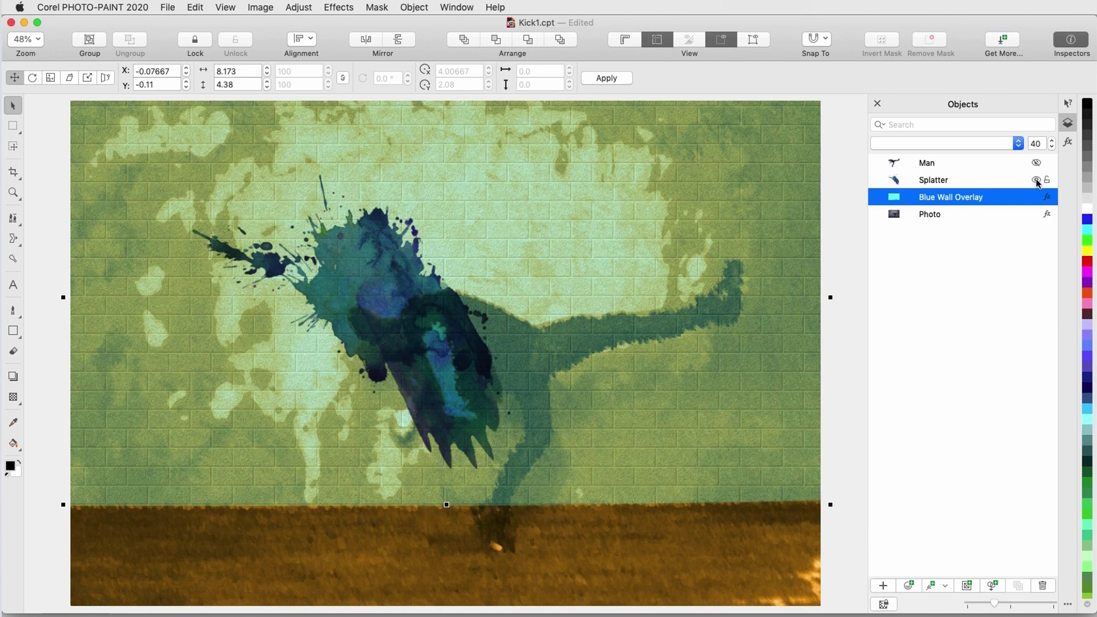
pyautogui.click(1036, 163)
pyautogui.click(1001, 167)
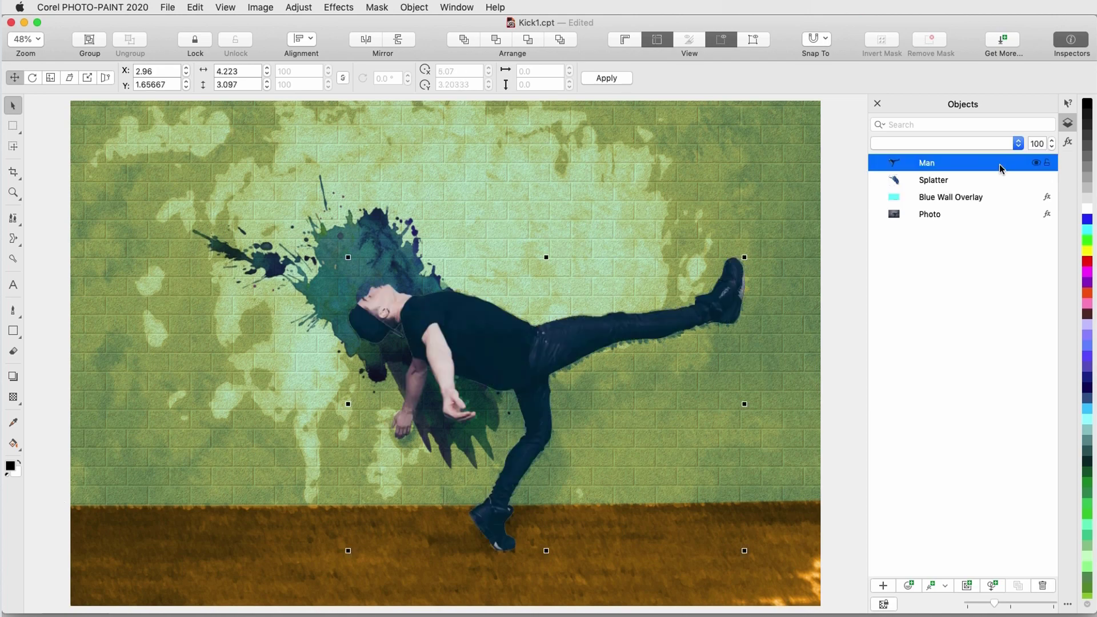
# - Give the man a Motion Blur effect with distance 43
pyautogui.click(1067, 143)
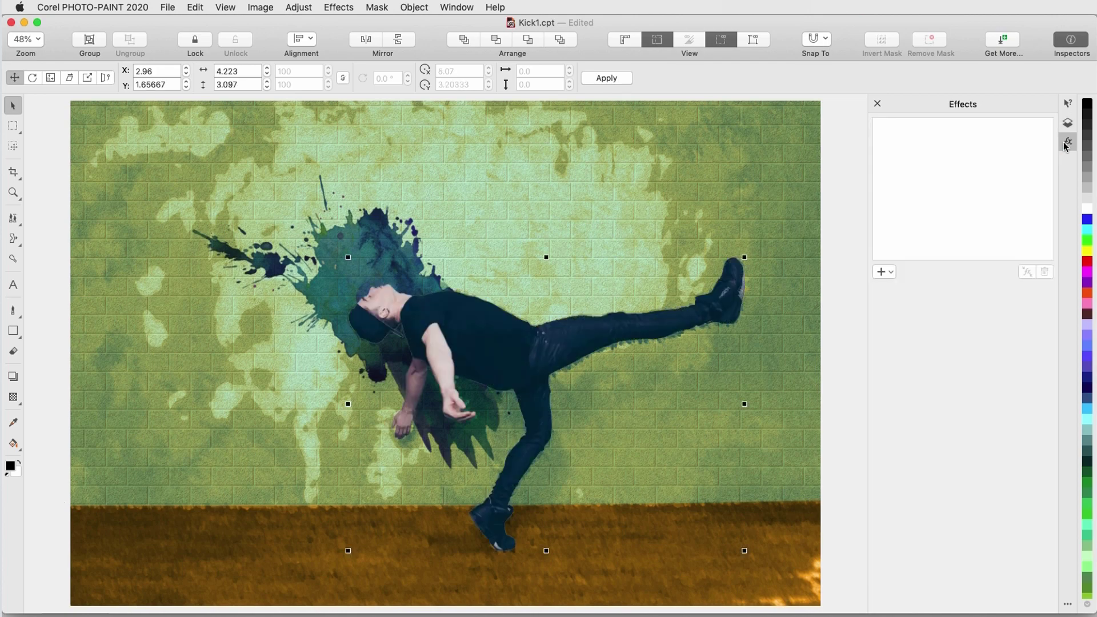
pyautogui.click(892, 276)
pyautogui.moveTo(894, 325)
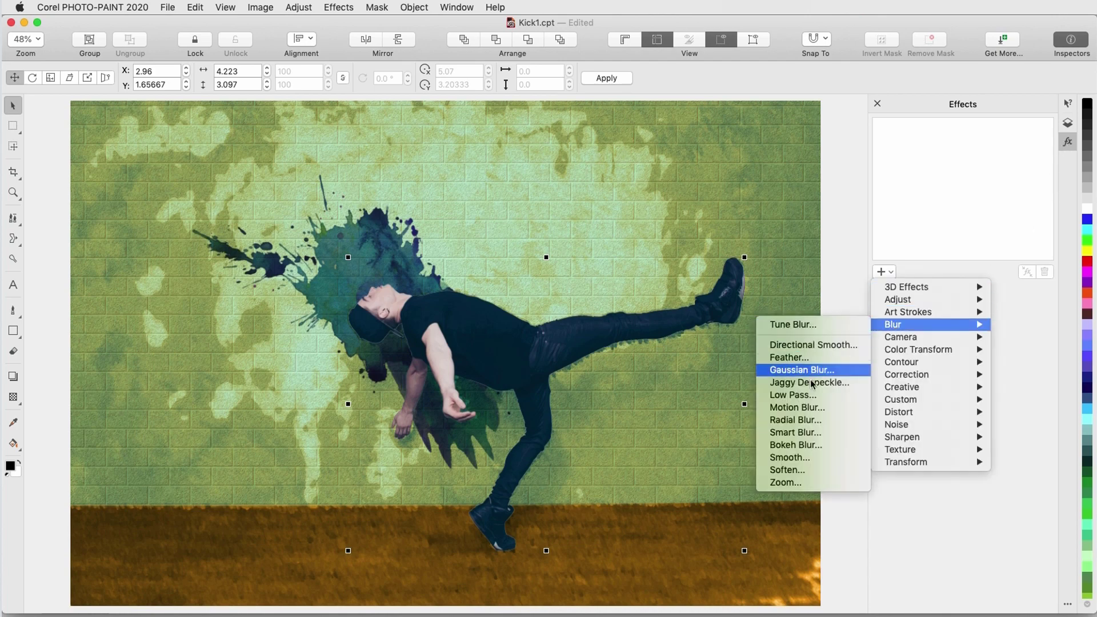
pyautogui.click(802, 409)
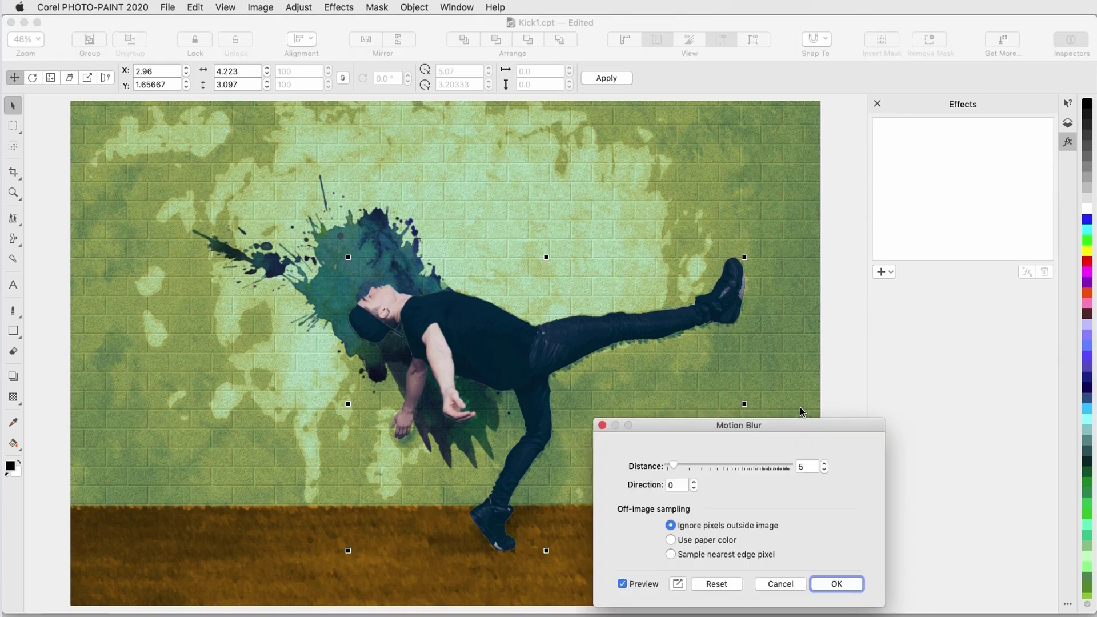
pyautogui.click(702, 465)
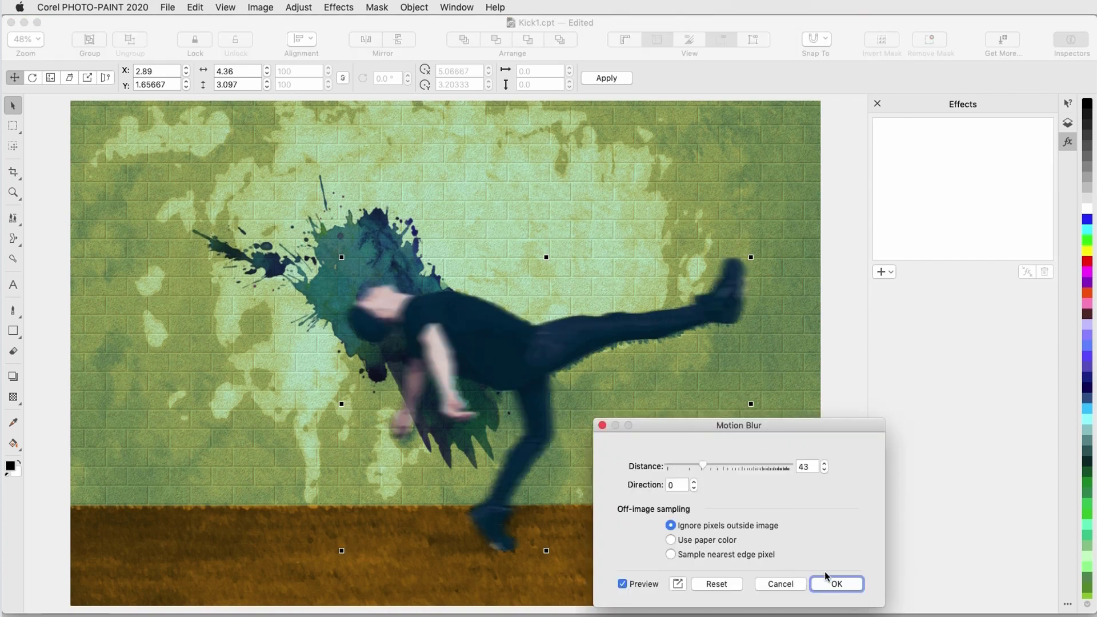
pyautogui.click(837, 583)
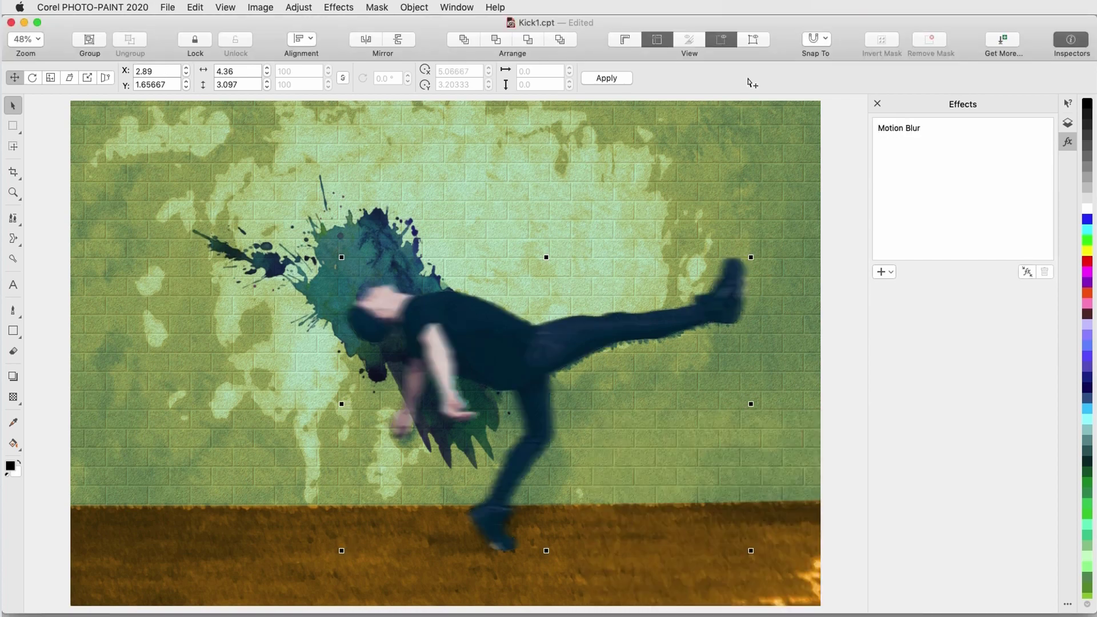
pyautogui.click(1067, 124)
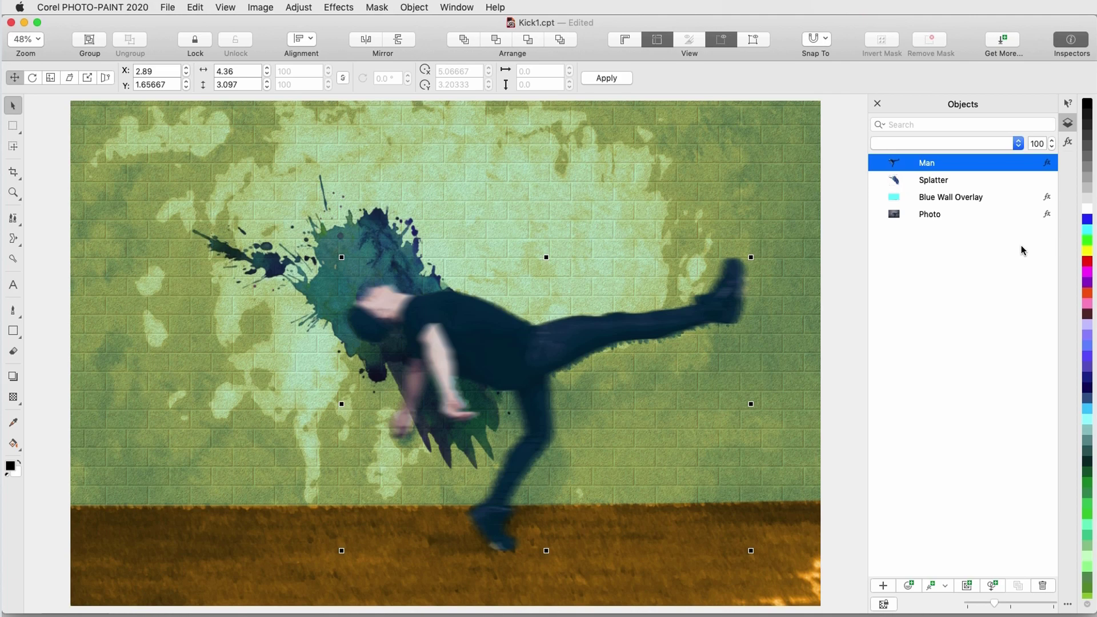
pyautogui.click(1048, 216)
pyautogui.click(1047, 198)
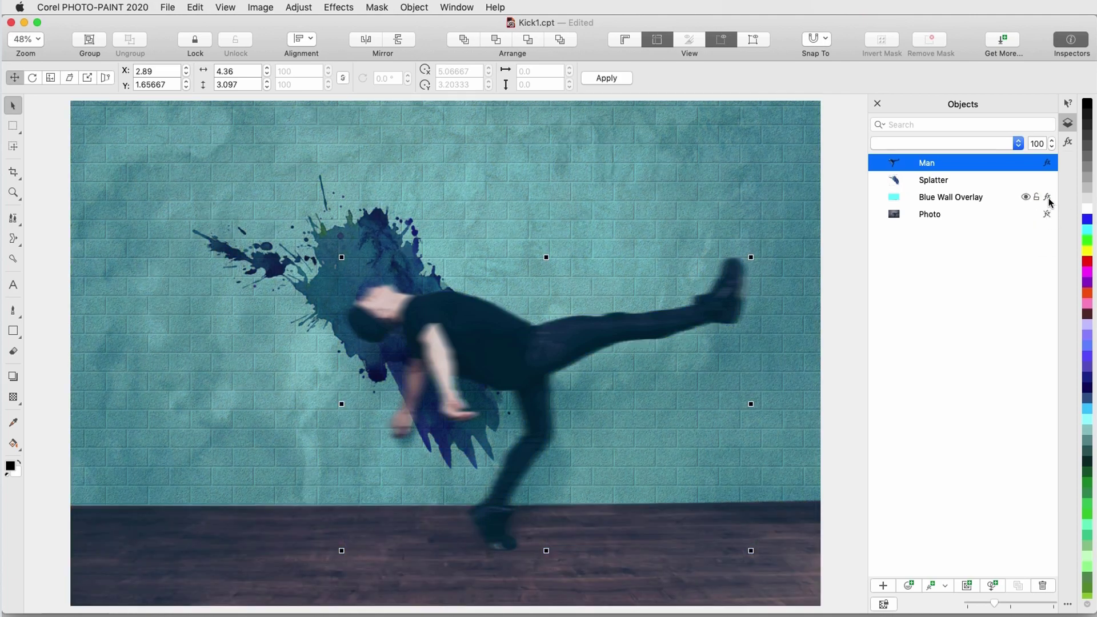
pyautogui.click(1050, 165)
pyautogui.moveTo(924, 184)
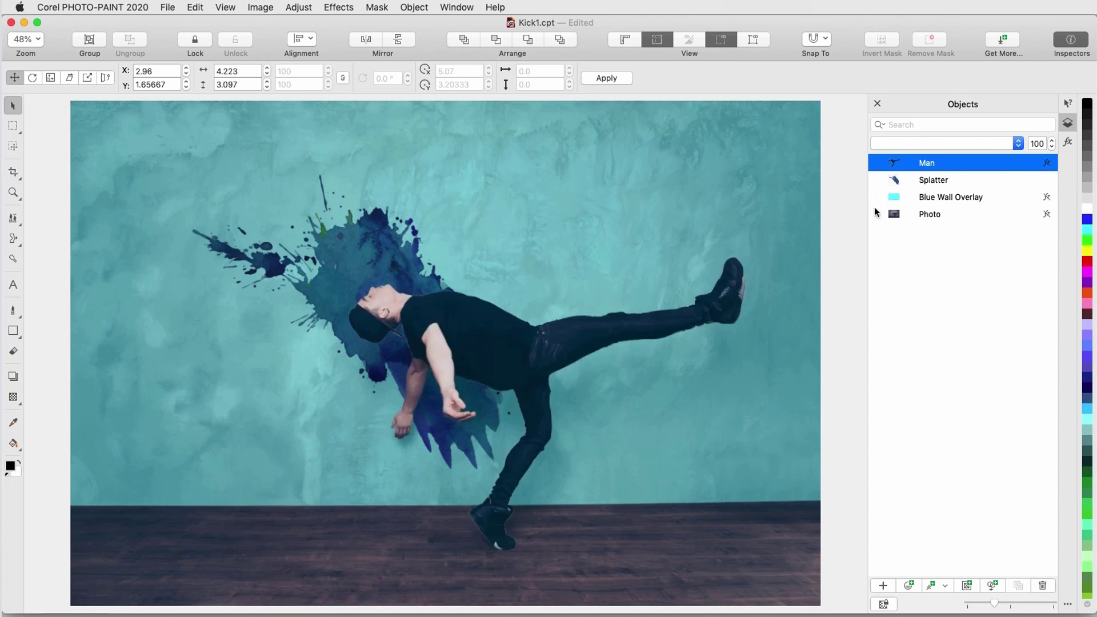
pyautogui.click(922, 213)
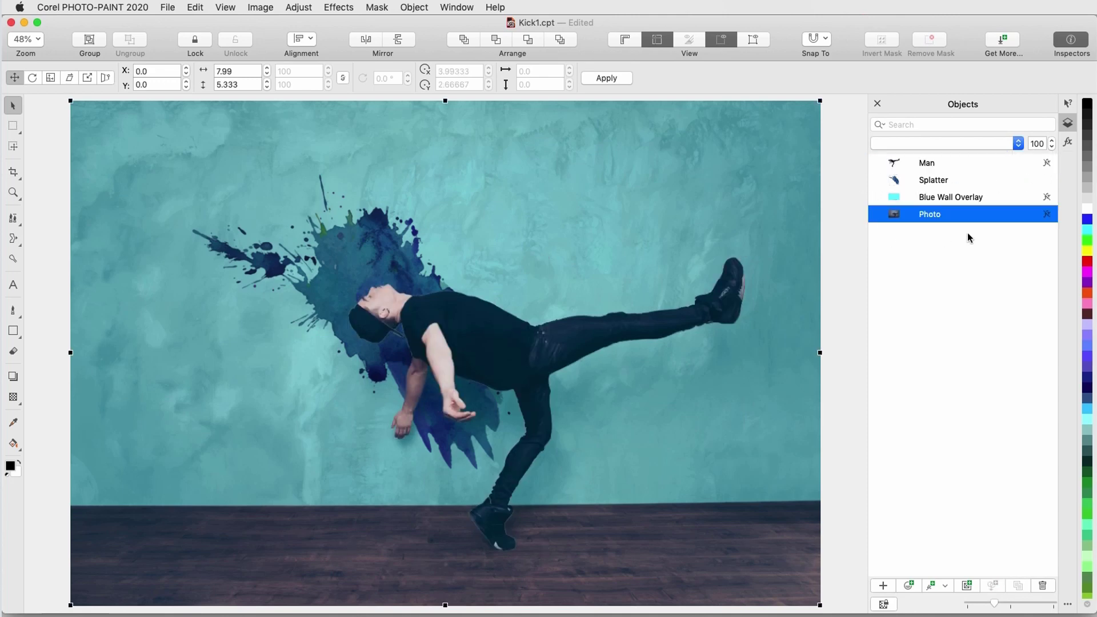
pyautogui.click(1048, 196)
pyautogui.click(1049, 164)
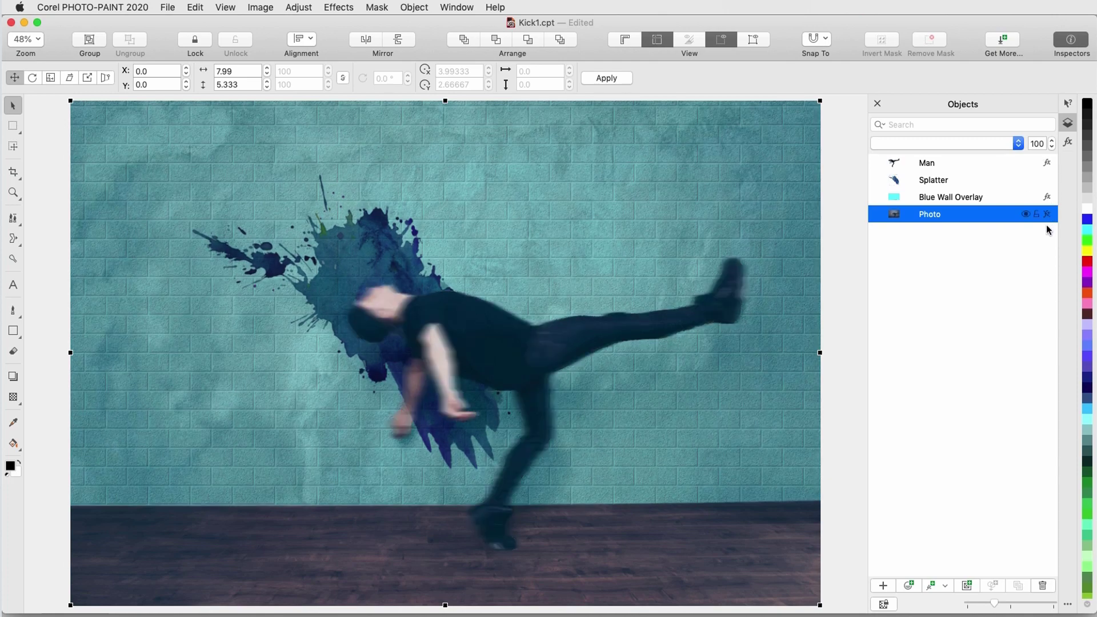
pyautogui.click(1047, 215)
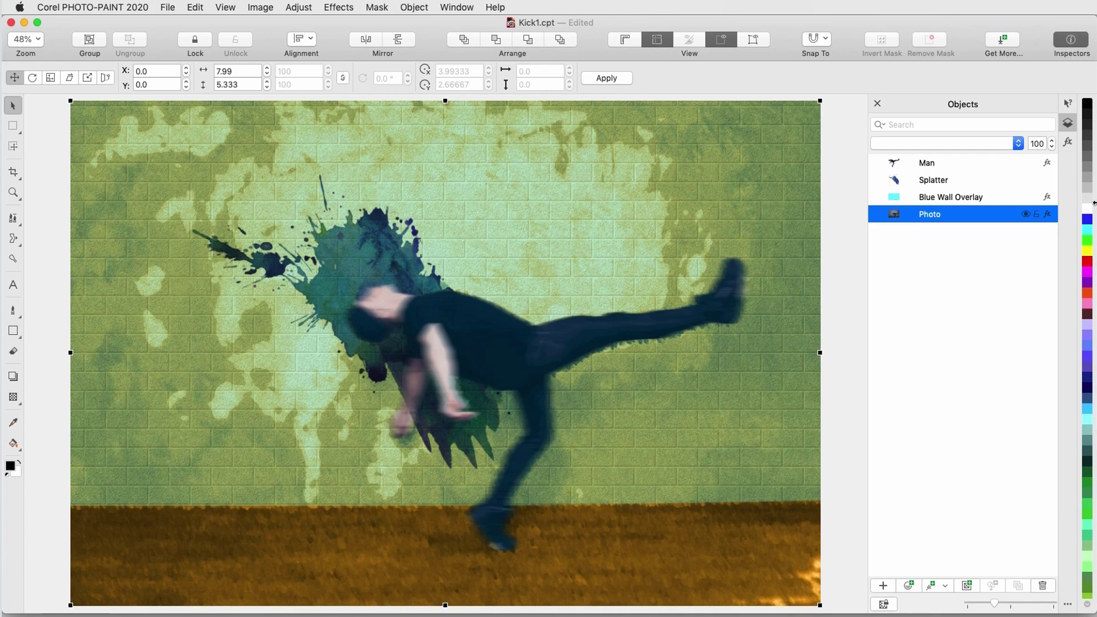